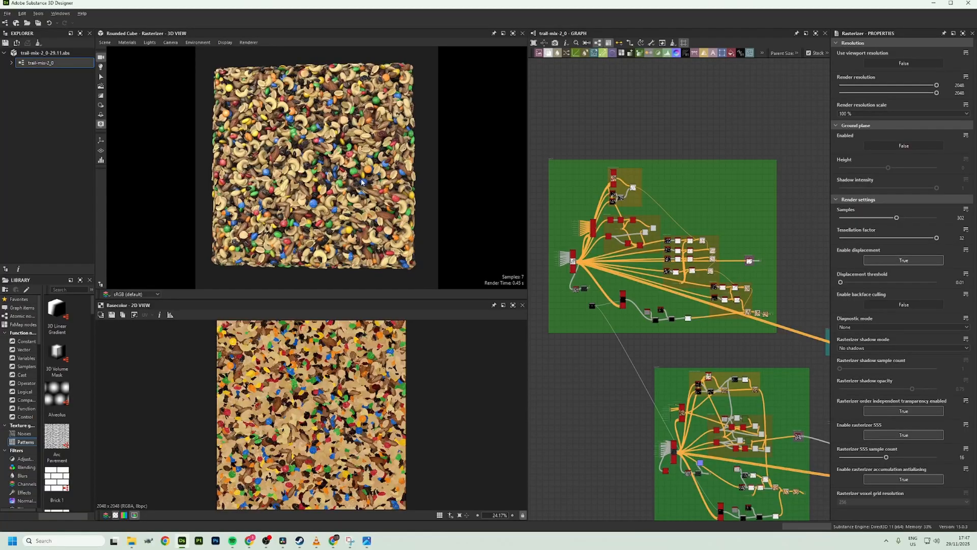
drag(365, 185, 337, 187)
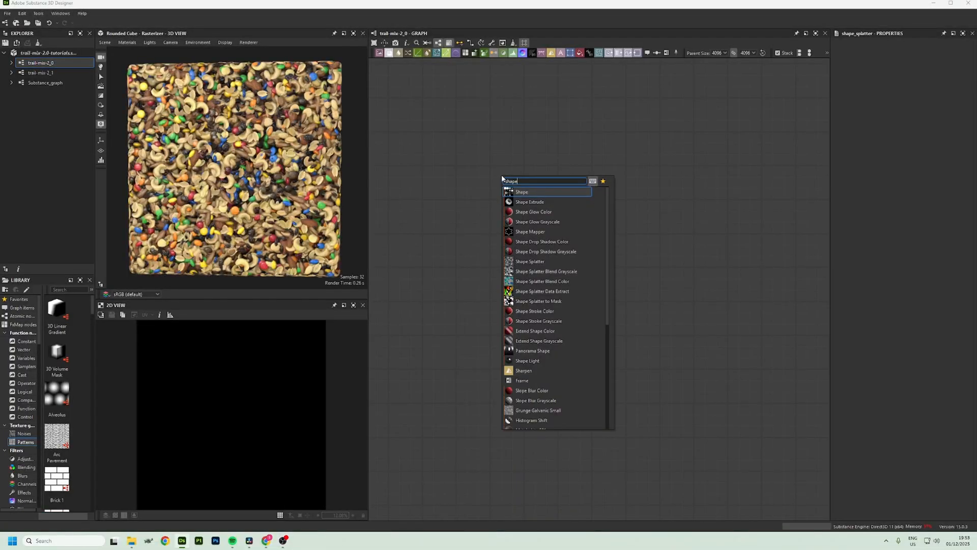
key(Down)
key(Down)
key(Down)
key(Down)
key(Down)
key(Down)
key(Down)
key(Return)
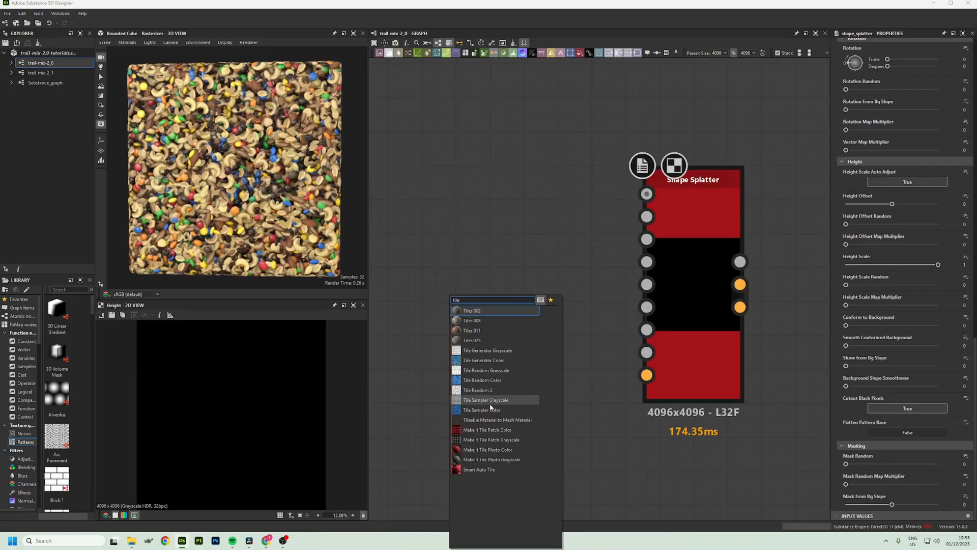
Align the Tile Sampler Grayscale node beside the Shape Splatter node and look through its parameters for comparison
click(490, 401)
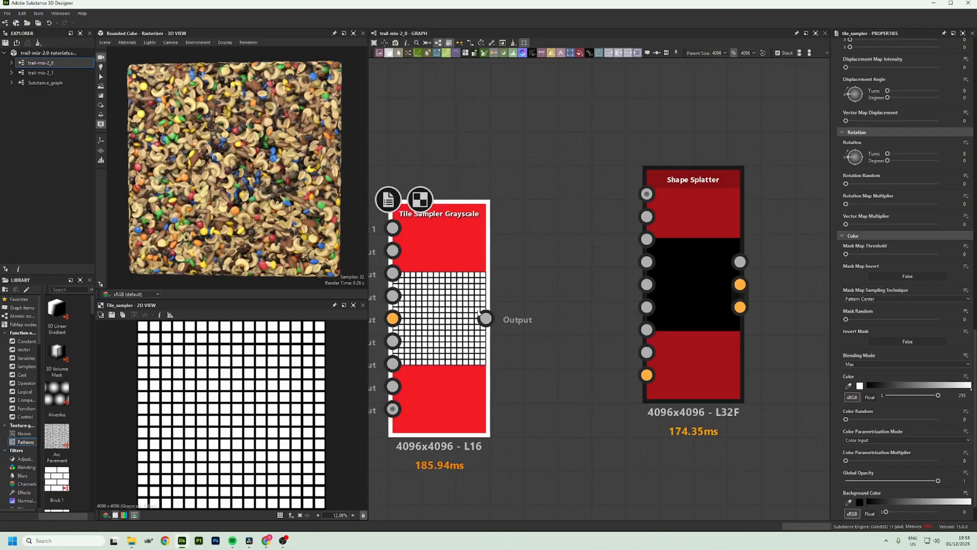
drag(442, 324, 476, 290)
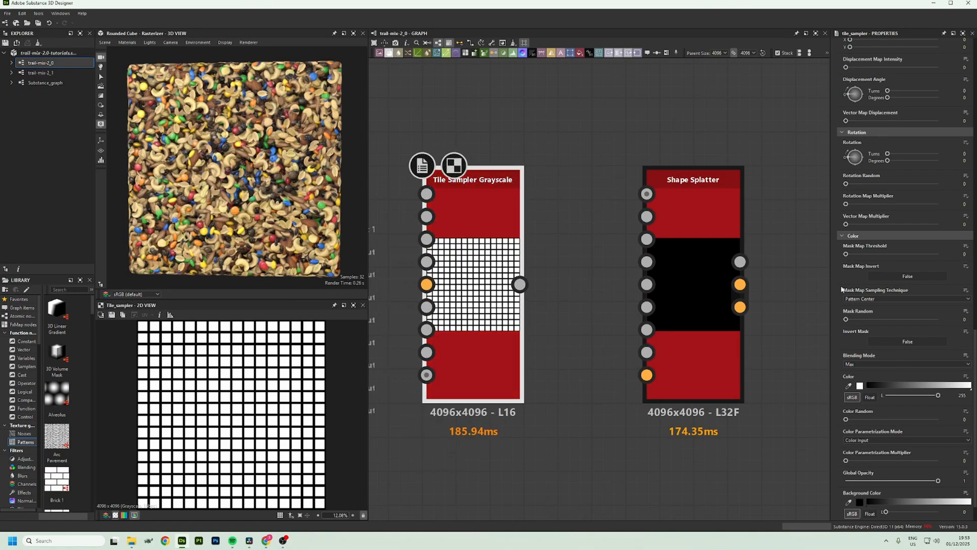
scroll(887, 264, down, 1)
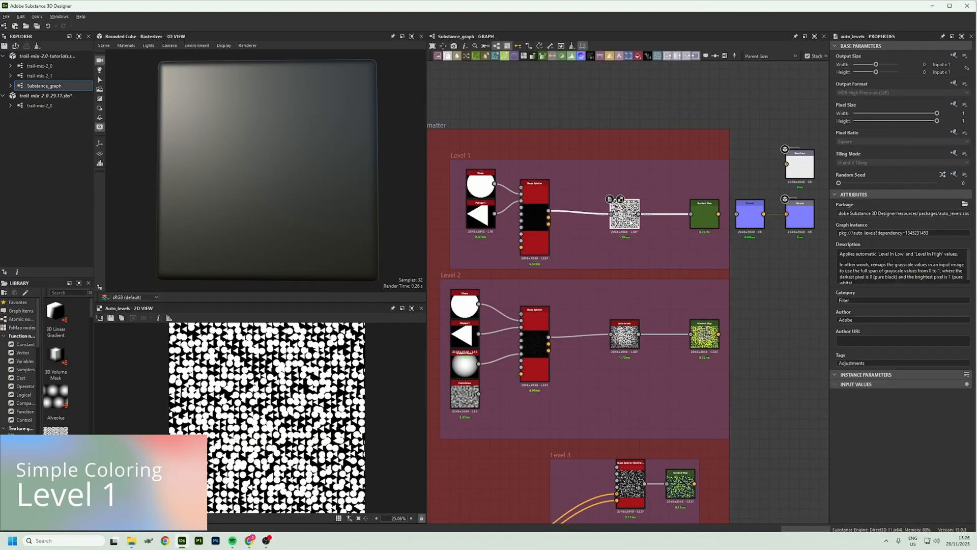
Connect the Level 1 Gradient Map to the Base Color output and the Level 1 Shape Splatter height to the Normal node
click(533, 202)
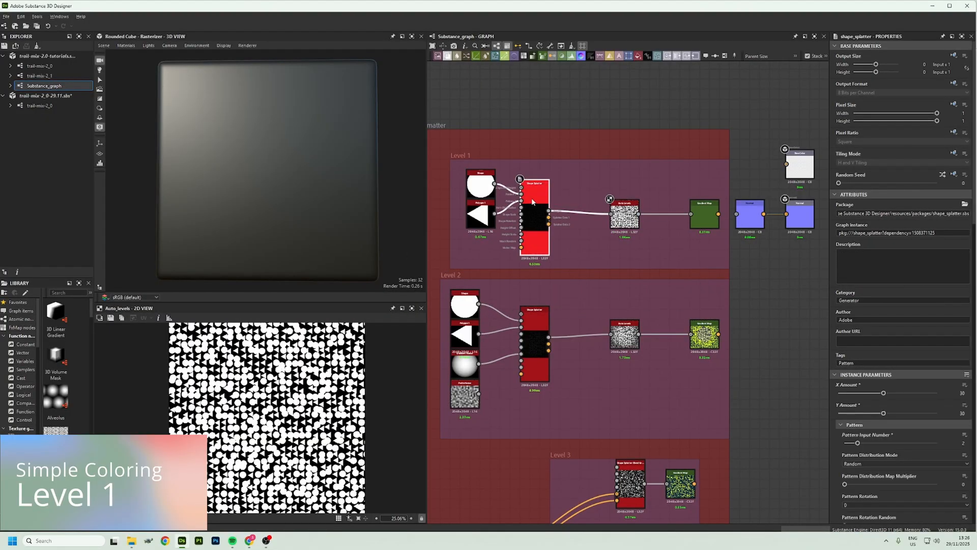
drag(639, 214, 786, 164)
double_click(707, 218)
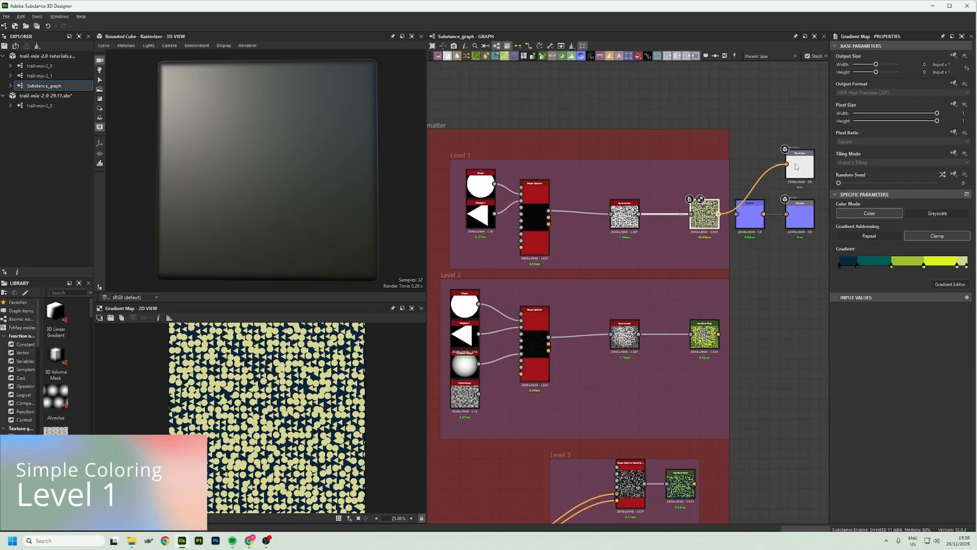
drag(549, 211, 736, 214)
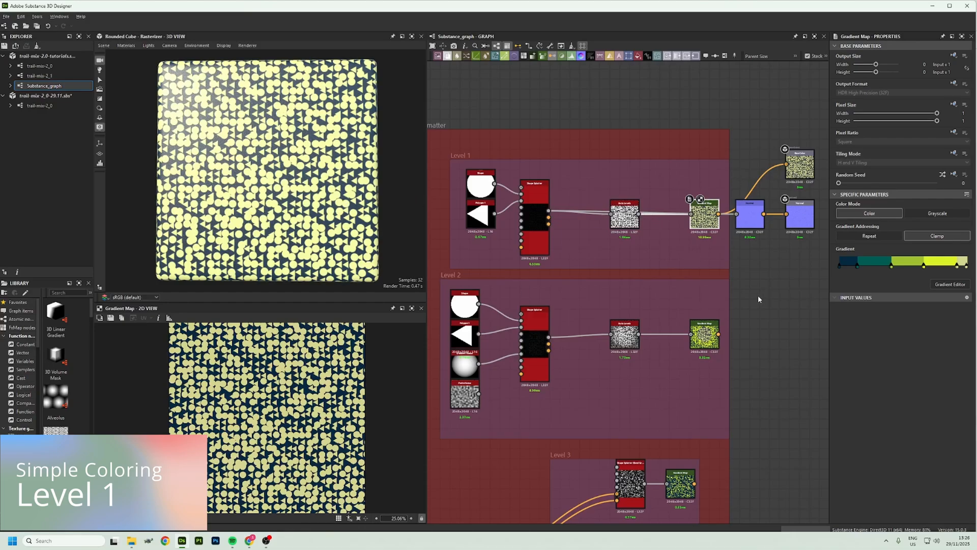
Raise the Height Scale Random of the Level 1 Shape Splatter to vary the brightness of its shapes
click(538, 204)
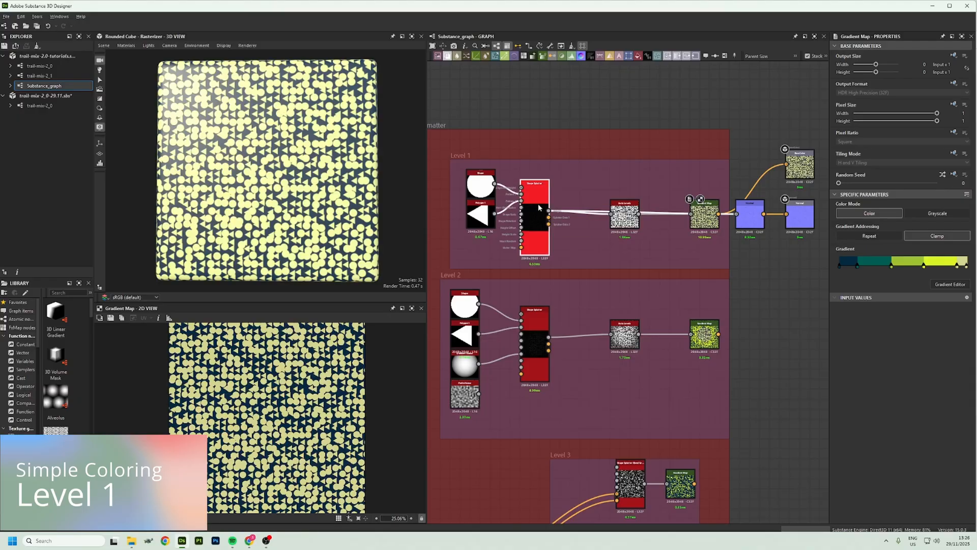
scroll(893, 410, down, 3)
scroll(894, 410, down, 10)
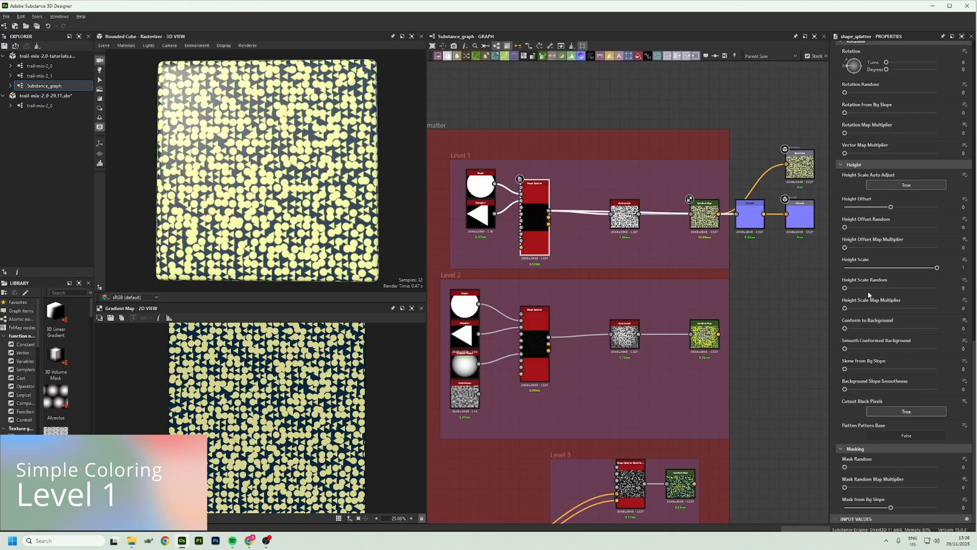
drag(846, 288, 929, 295)
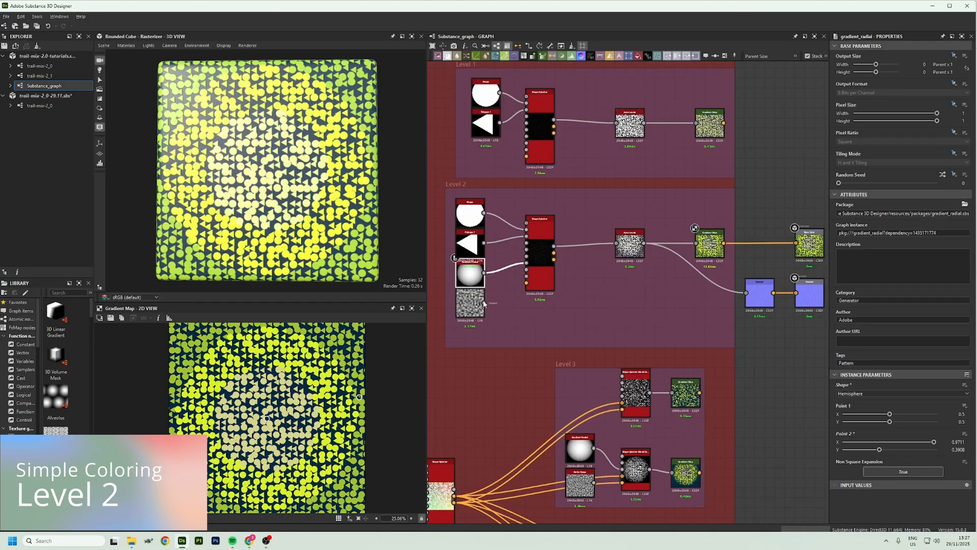
Feed the Level 2 Perlin Noise into the Shape Splatter in place of Gradient Radial, with Height Offset Map Multiplier at 1
drag(485, 302, 527, 263)
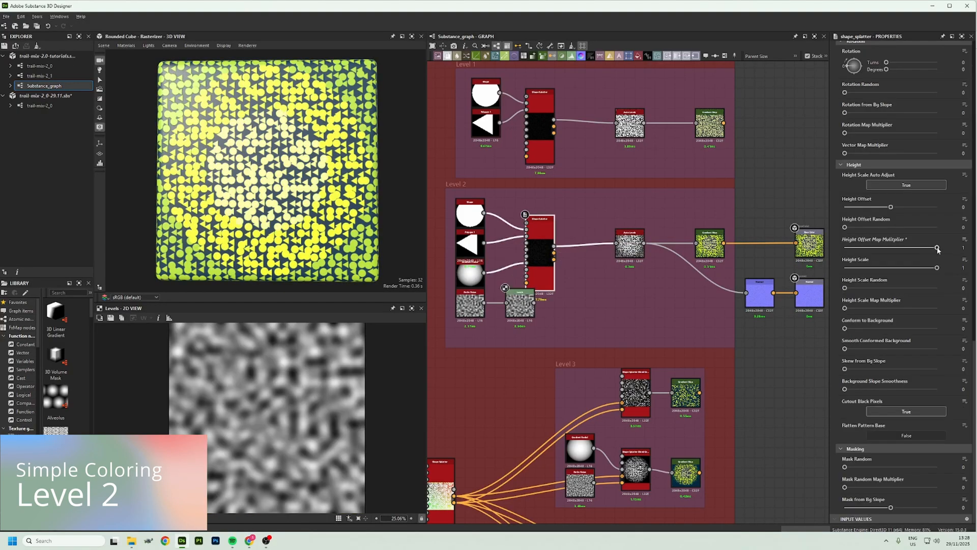
mouse_move(936, 250)
mouse_down()
mouse_move(822, 246)
mouse_move(936, 248)
mouse_up()
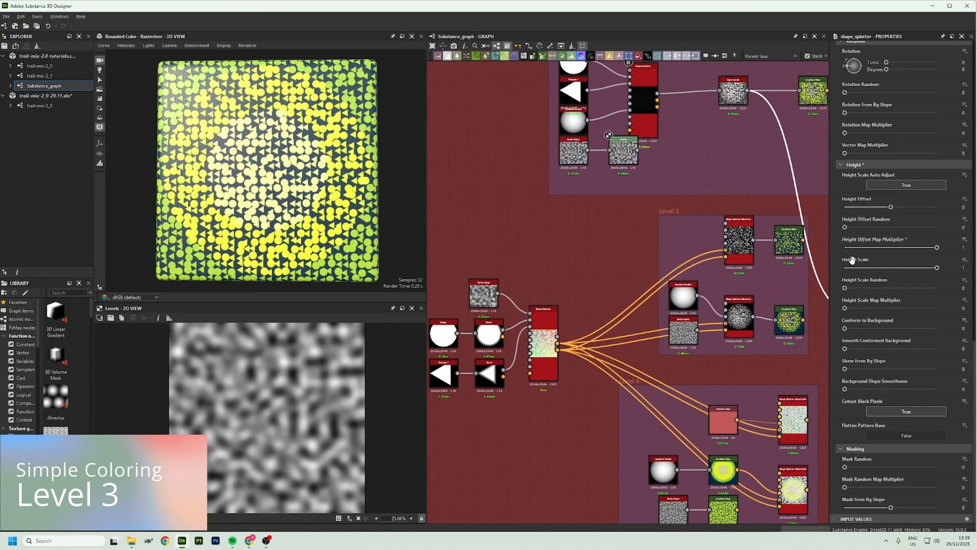
Preview the two Bevel nodes and the Shape Splatter that supplies the Level 3 and Level 4 groups
middle_drag(437, 321, 455, 305)
double_click(508, 316)
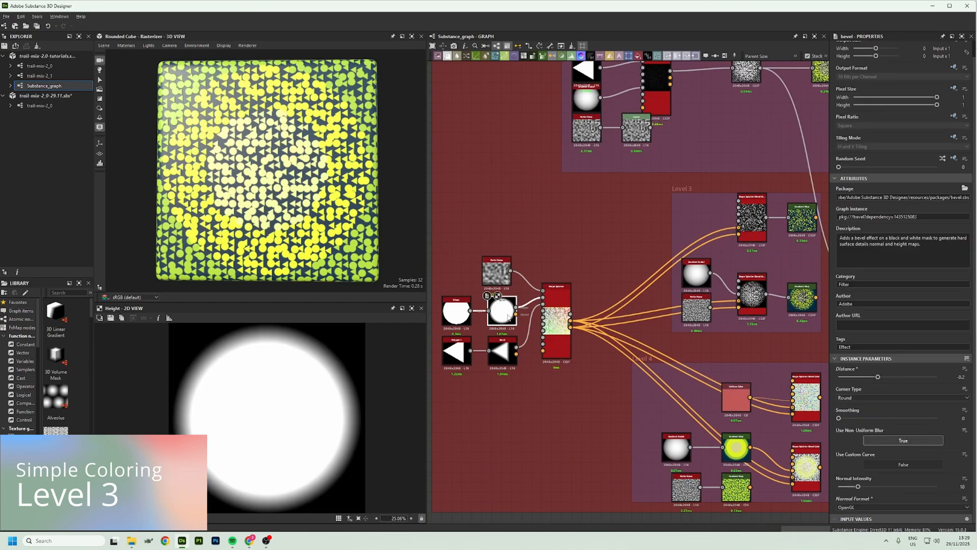
double_click(509, 351)
middle_drag(750, 283, 622, 326)
scroll(622, 326, up, 1)
middle_drag(697, 328, 645, 269)
scroll(655, 302, up, 1)
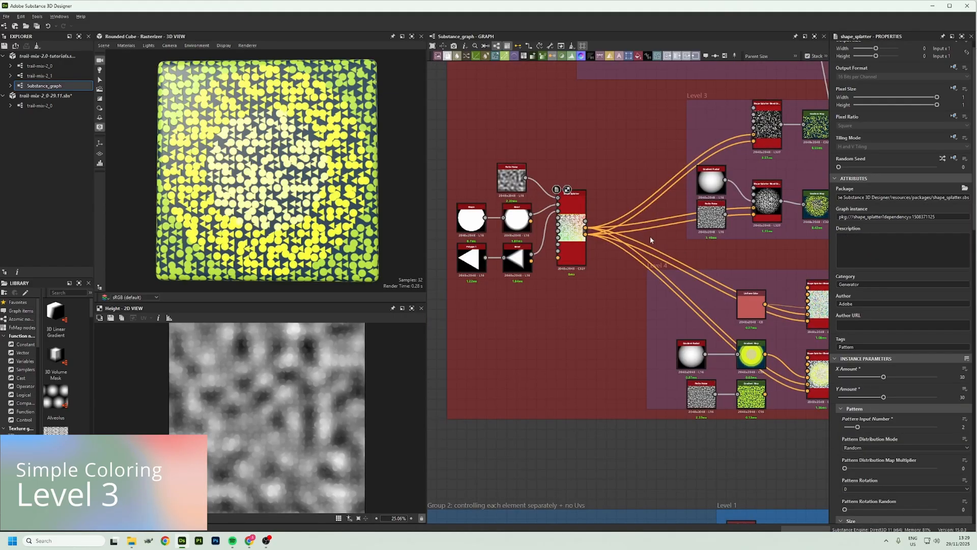
Connect that Shape Splatter's height to the Normal node and add an Auto Levels node after the splatter
drag(590, 224, 698, 196)
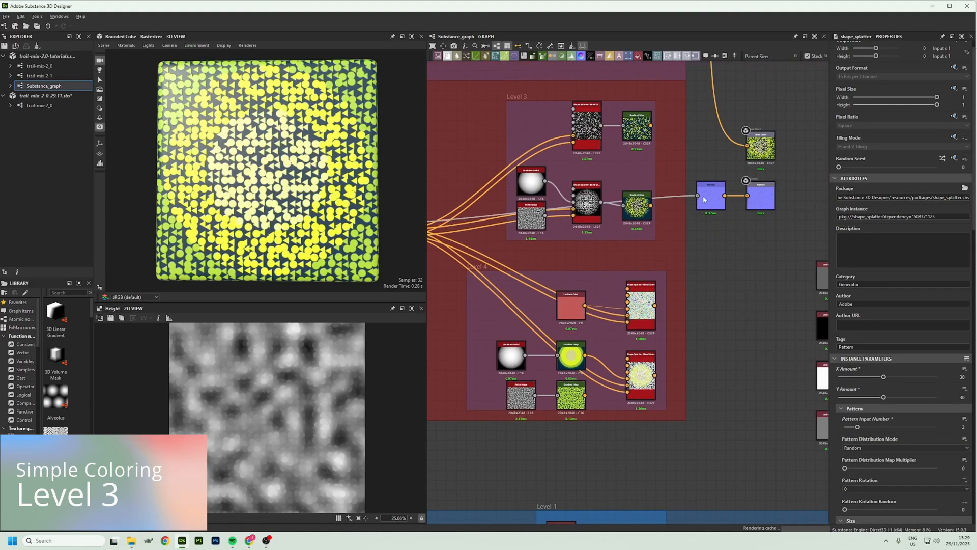
middle_drag(585, 264, 652, 253)
click(497, 209)
key(space)
text(auto)
key(Down)
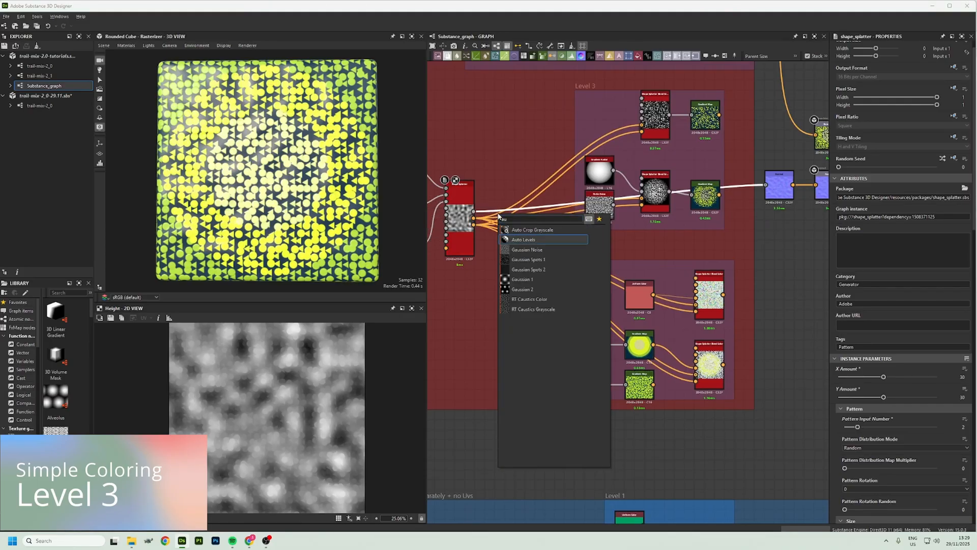
key(Return)
drag(620, 209, 737, 202)
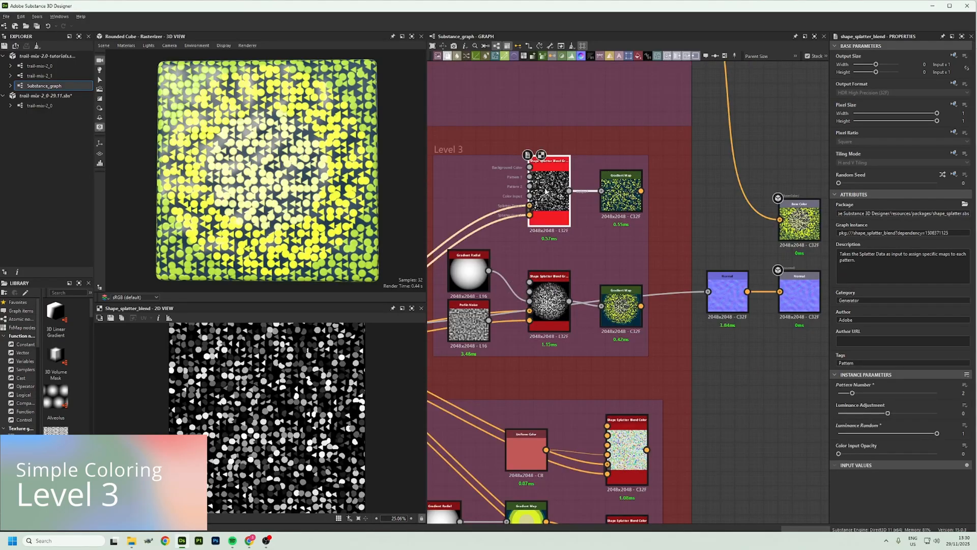
Keep Luminance Random at 1 on the upper Level 3 Shape Splatter Blend and connect its Gradient Map to Base Color
mouse_move(937, 435)
mouse_down()
mouse_move(888, 435)
mouse_move(937, 435)
mouse_up()
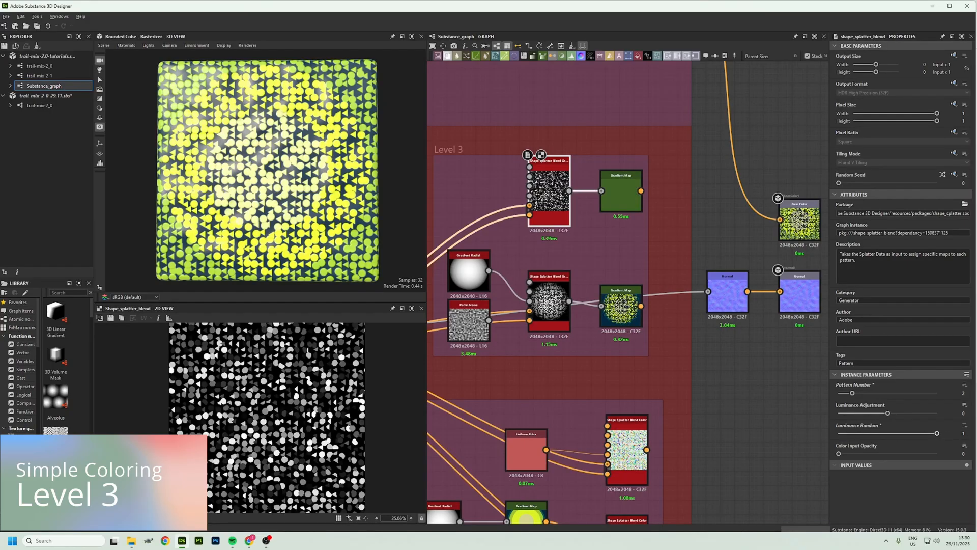
click(635, 196)
drag(641, 192, 780, 220)
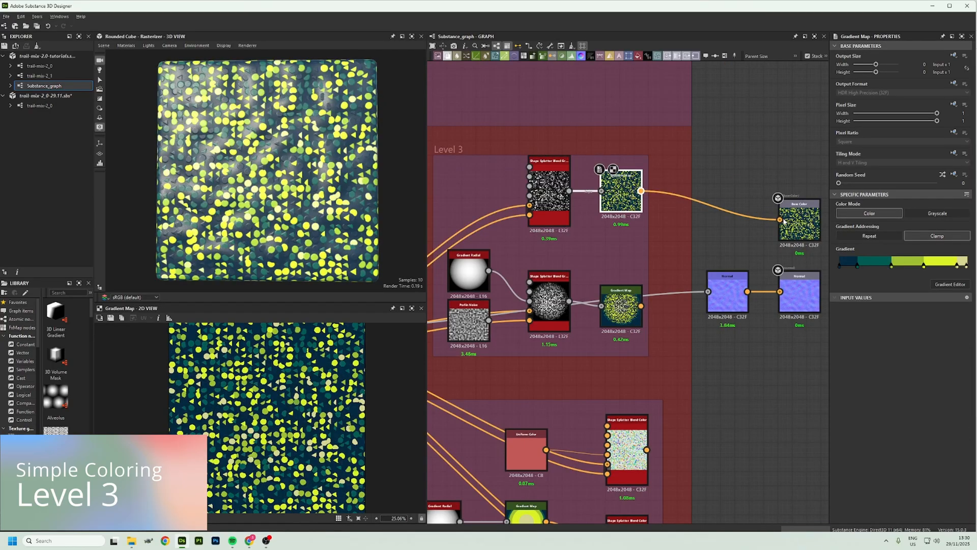
Test Luminance Random on the upper Level 3 Shape Splatter Blend and set its Luminance Adjustment to 0.14
click(554, 216)
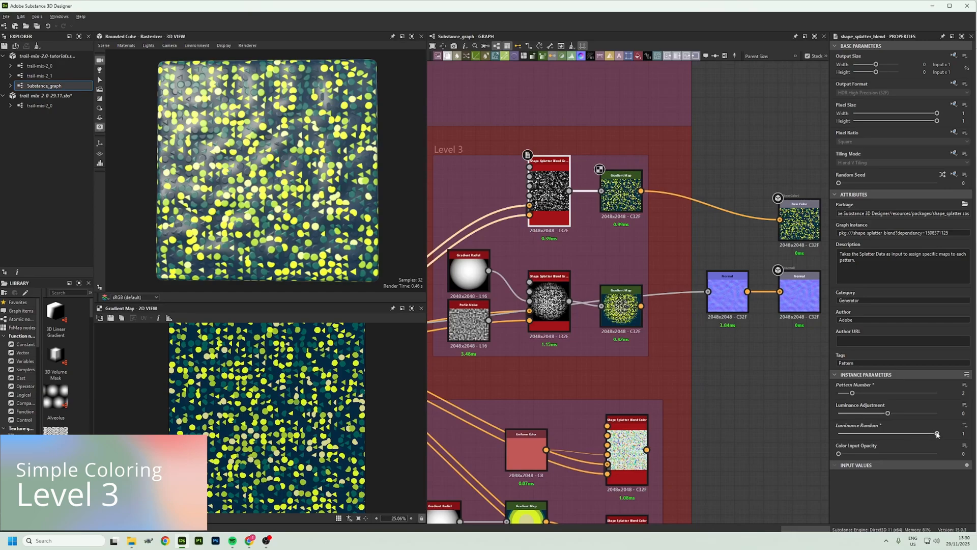
drag(936, 433, 910, 437)
mouse_move(886, 416)
mouse_down()
mouse_move(910, 417)
mouse_move(895, 416)
mouse_up()
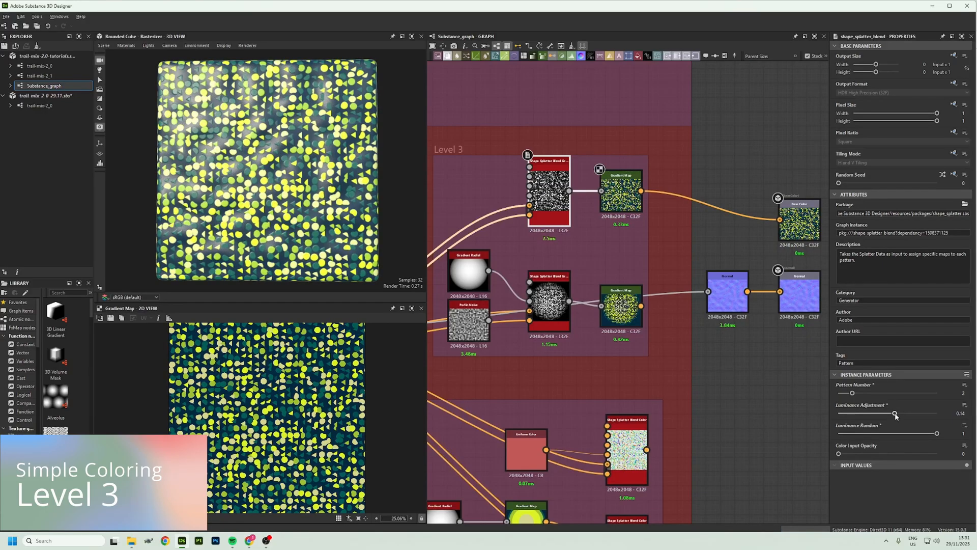
Connect the lower Level 3 Gradient Map to Base Color and feed Perlin Noise into its Shape Splatter Blend's color input
click(464, 275)
click(552, 310)
click(606, 311)
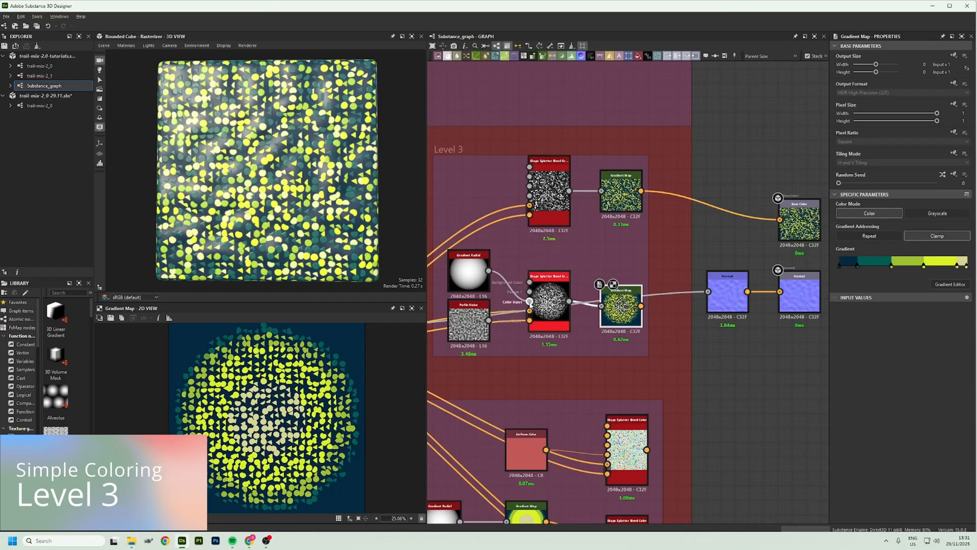
drag(642, 306, 779, 220)
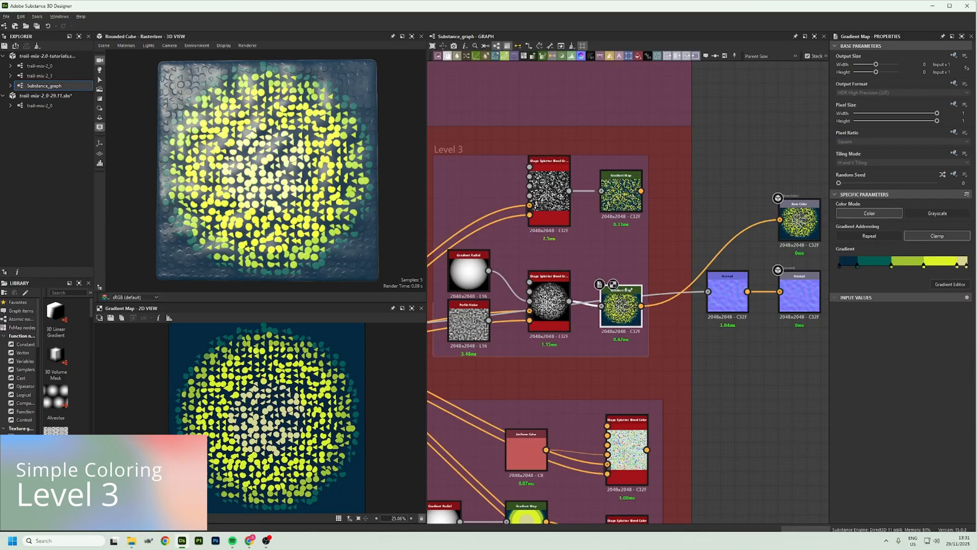
drag(489, 321, 530, 301)
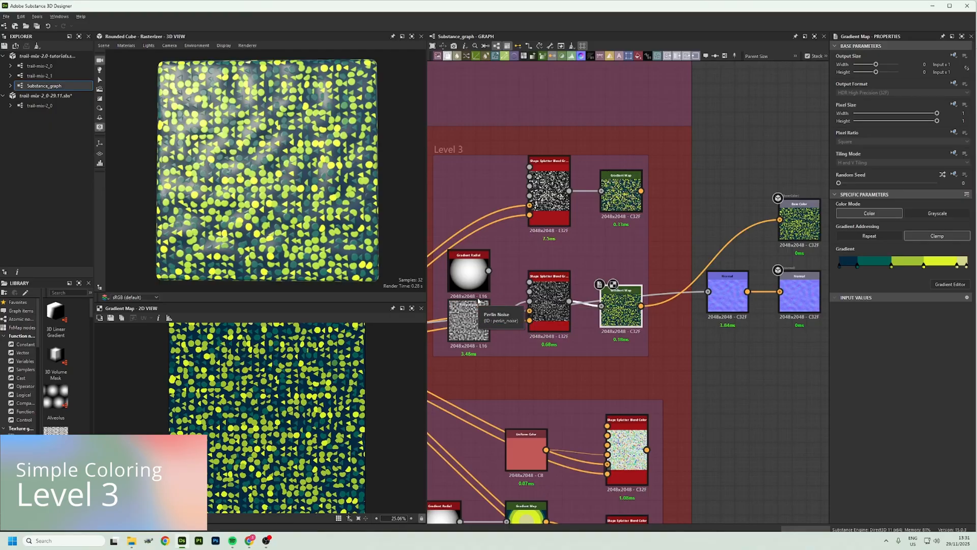
click(557, 305)
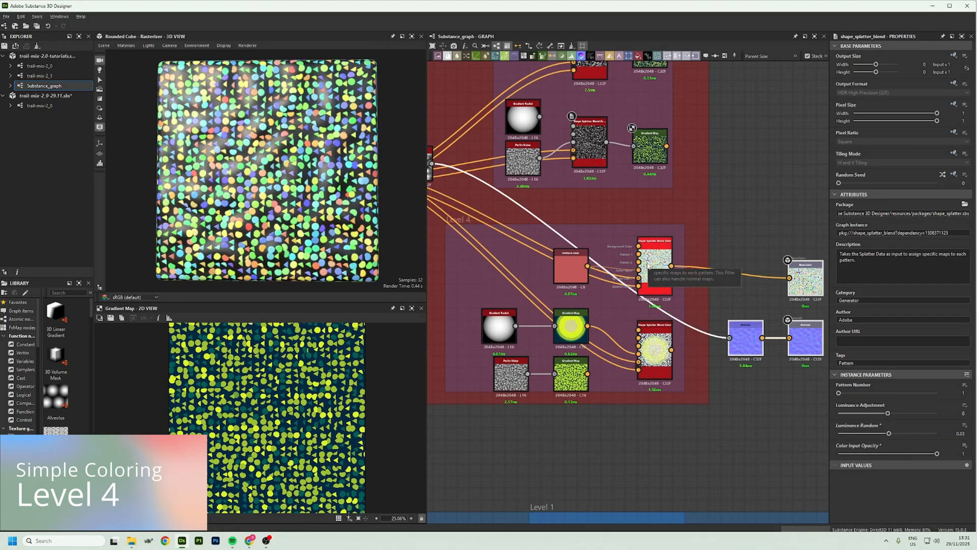
Preview the upper Level 4 Shape Splatter Blend Color, set HSL Random hue to 0.68 and lower saturation to about -0.6
double_click(656, 264)
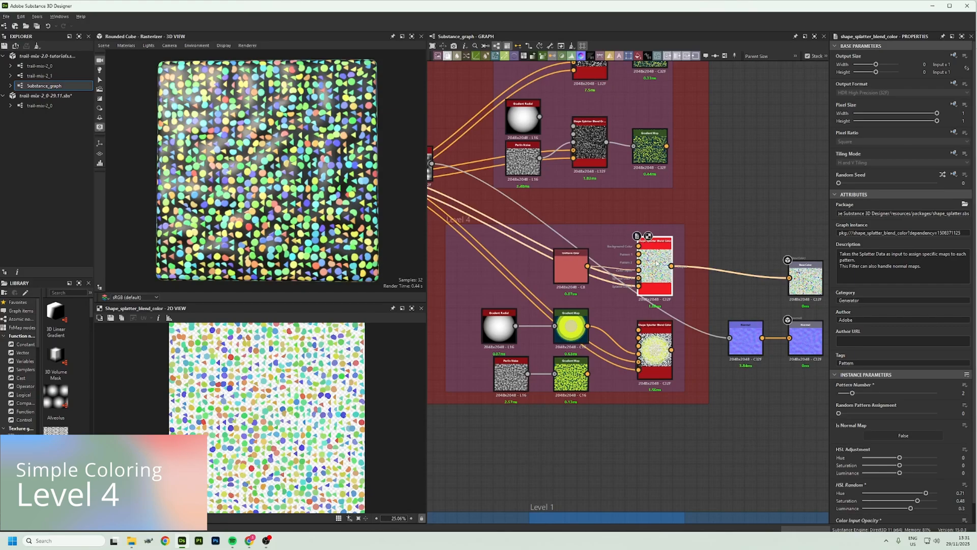
scroll(656, 263, up, 1)
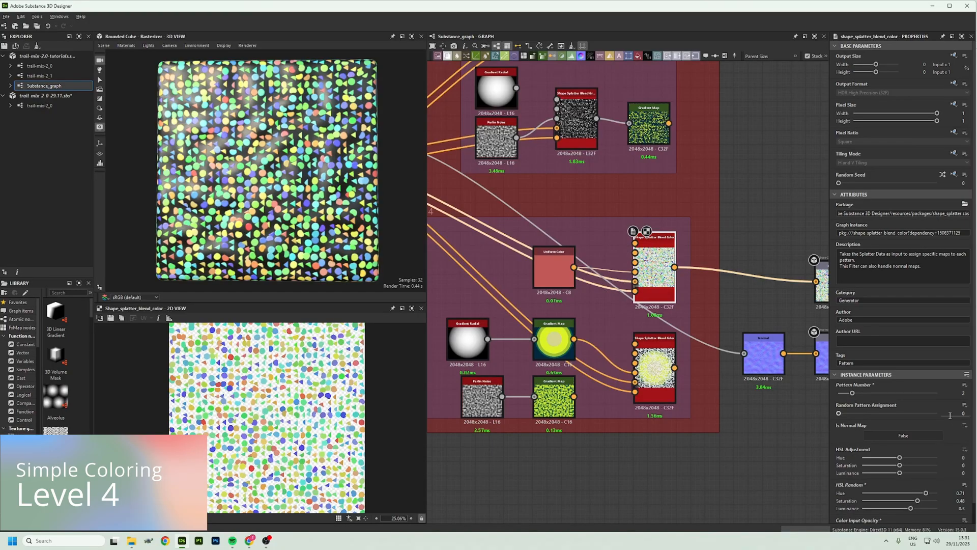
scroll(939, 447, down, 1)
drag(926, 473, 876, 480)
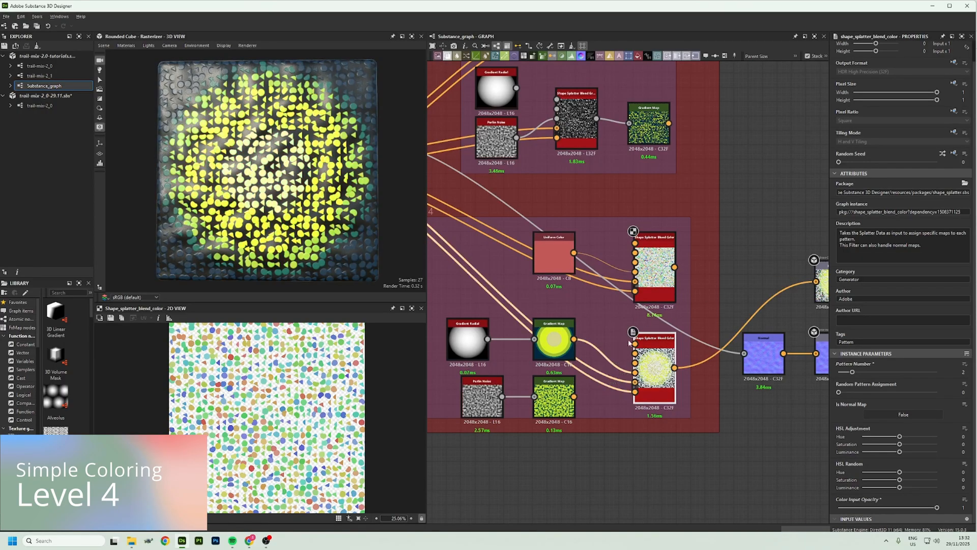
Preview the lower Level 4 Shape Splatter Blend Color and connect the Perlin Noise Gradient Map to its color input
click(562, 352)
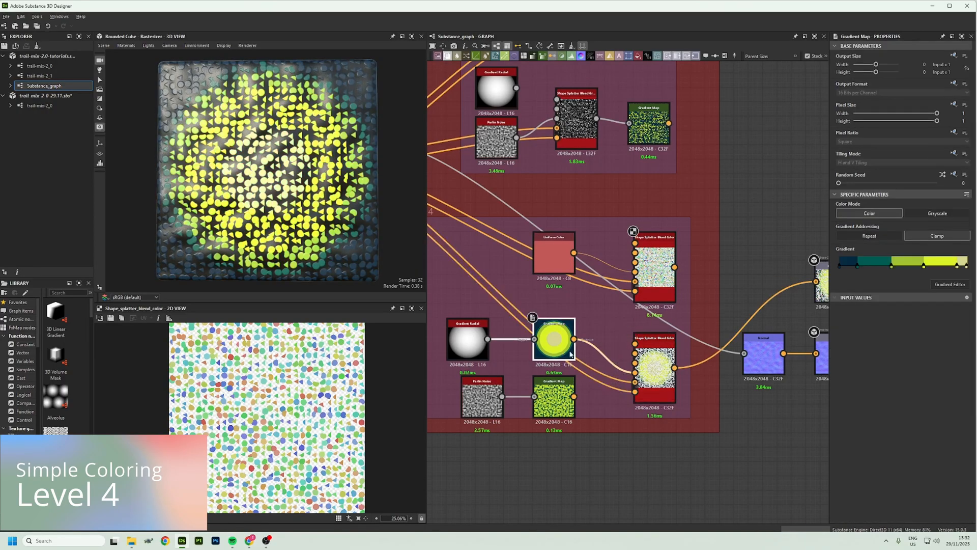
double_click(653, 370)
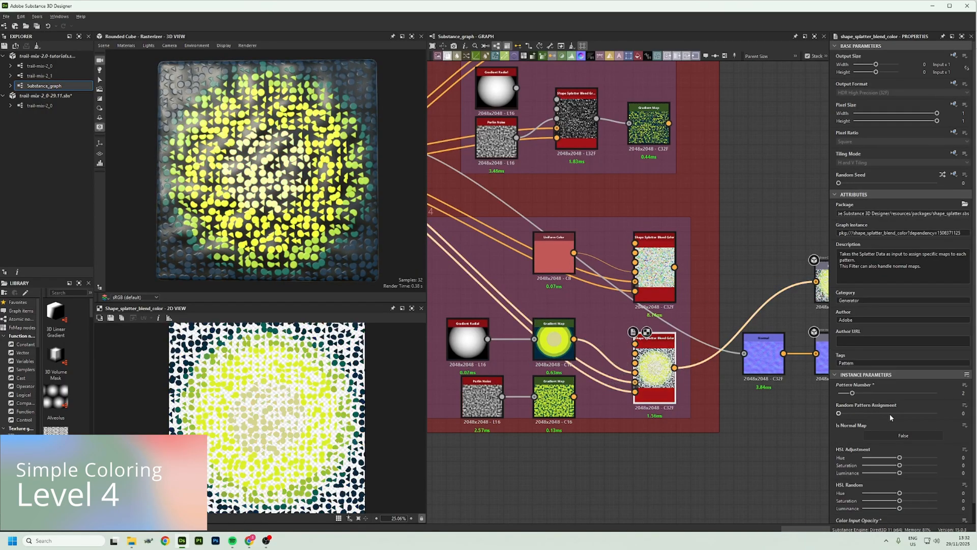
scroll(890, 413, down, 1)
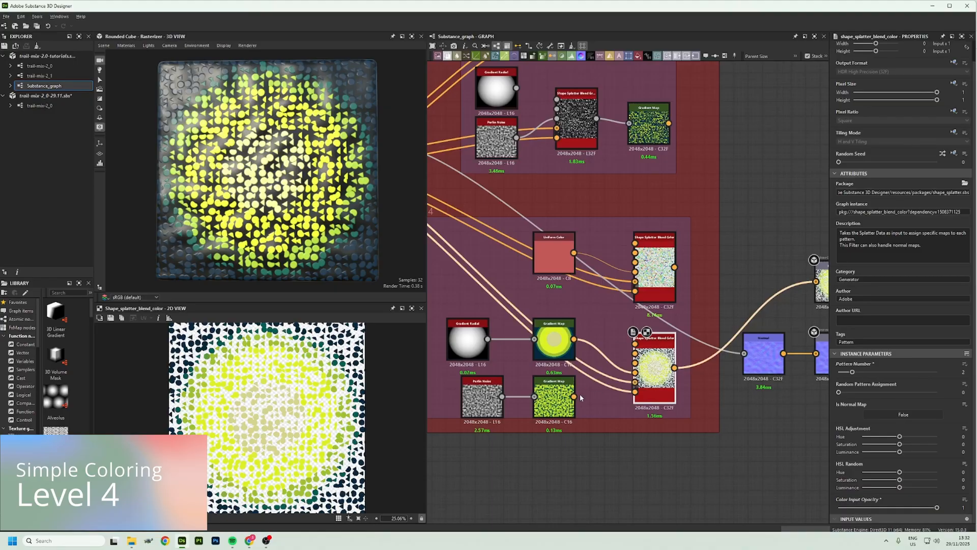
drag(640, 381, 635, 372)
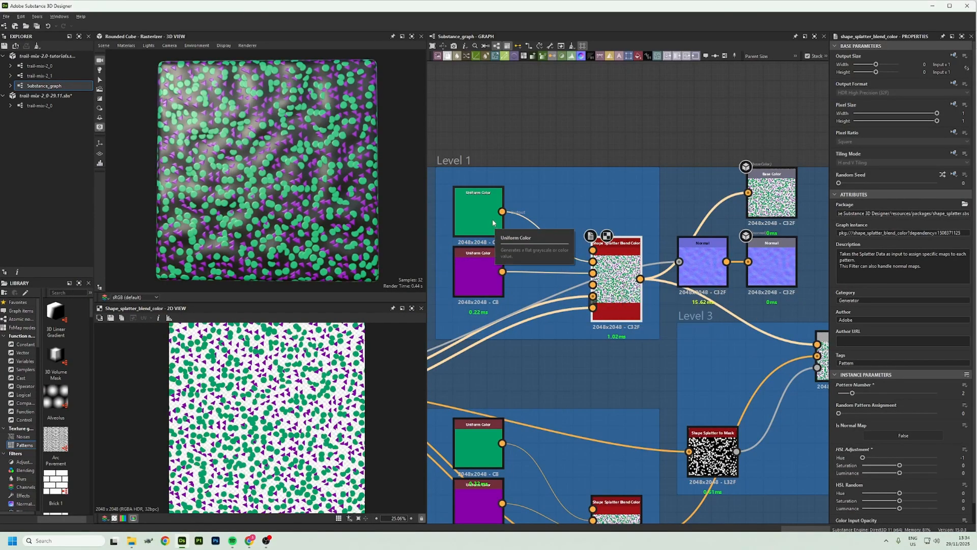
Try another output color on the green Uniform Color and a different HSL Random hue on the connected Shape Splatter Blend Color
click(492, 219)
drag(867, 236, 904, 236)
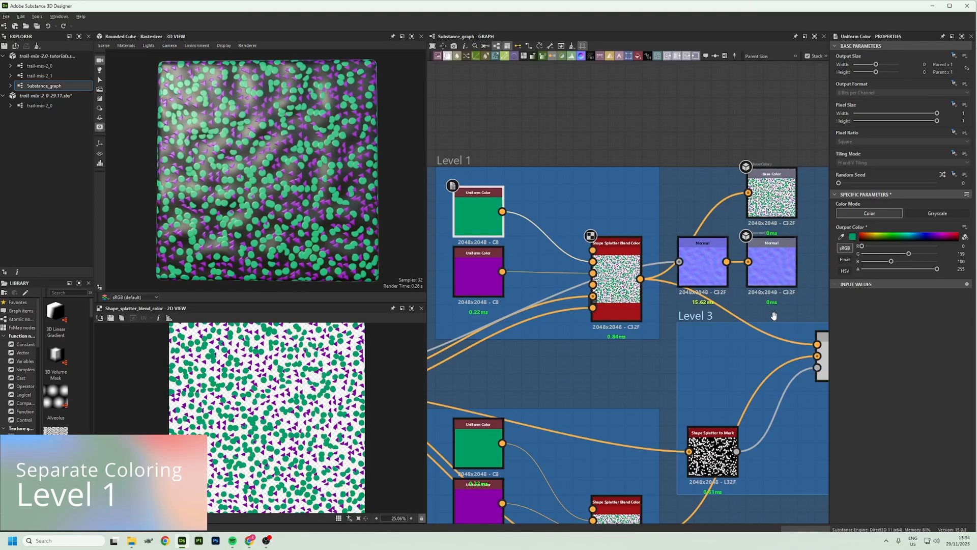
click(615, 279)
drag(904, 493, 881, 493)
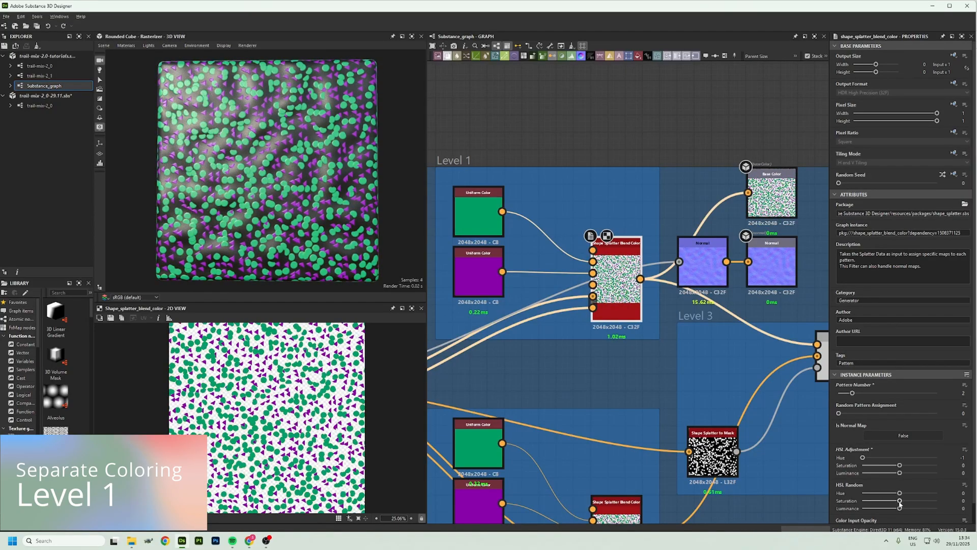
Lower the HSL Random saturation of the Level 1 Shape Splatter Blend Color and set Level 2's Color Input Opacity to 1
drag(899, 504, 880, 504)
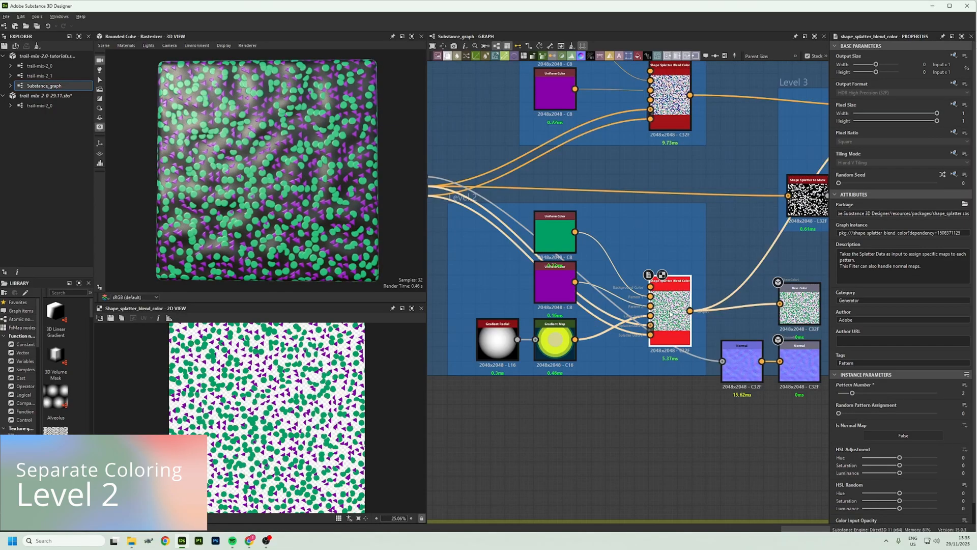
scroll(905, 412, down, 1)
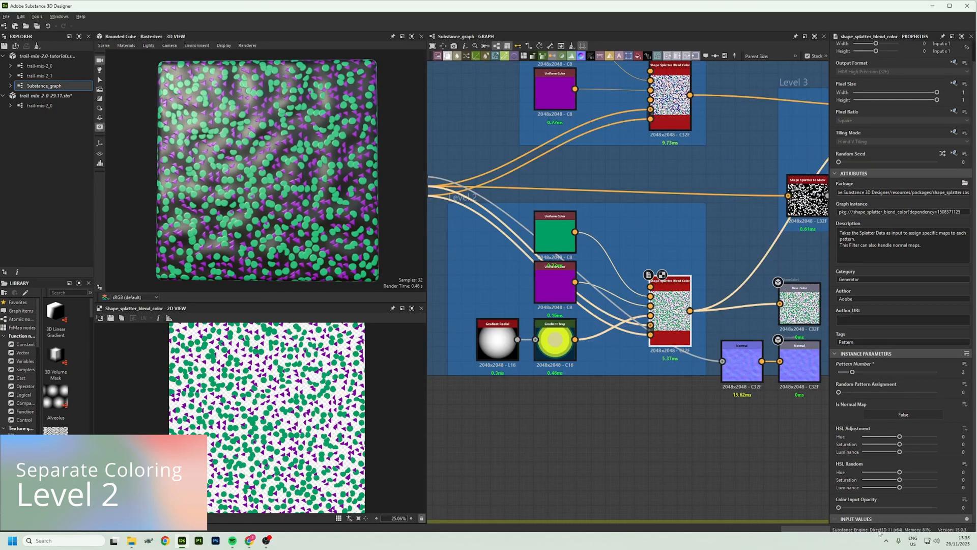
drag(839, 508, 967, 504)
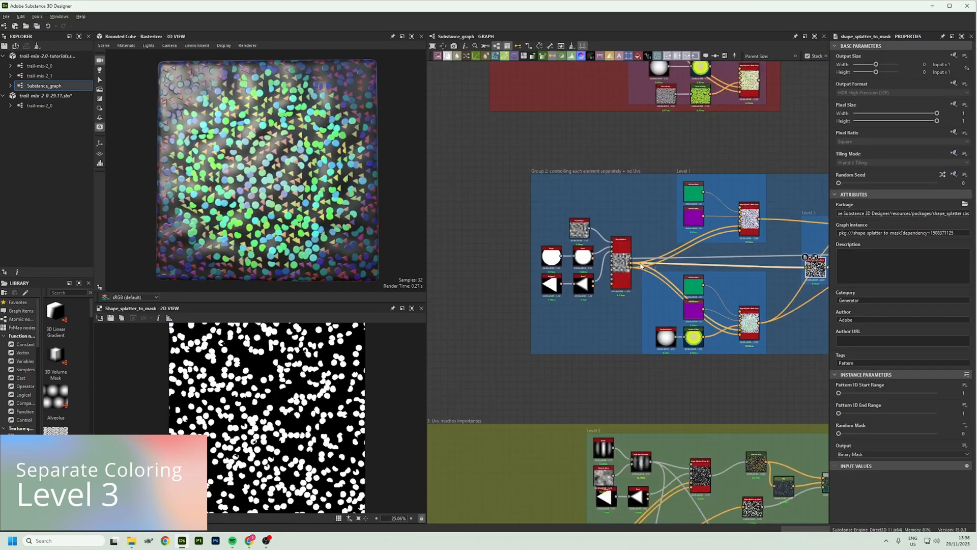
Examine the Level 3 Shape Splatter to Mask fed by the Shape Splatter and try its pattern ID start and end ranges
scroll(612, 263, up, 5)
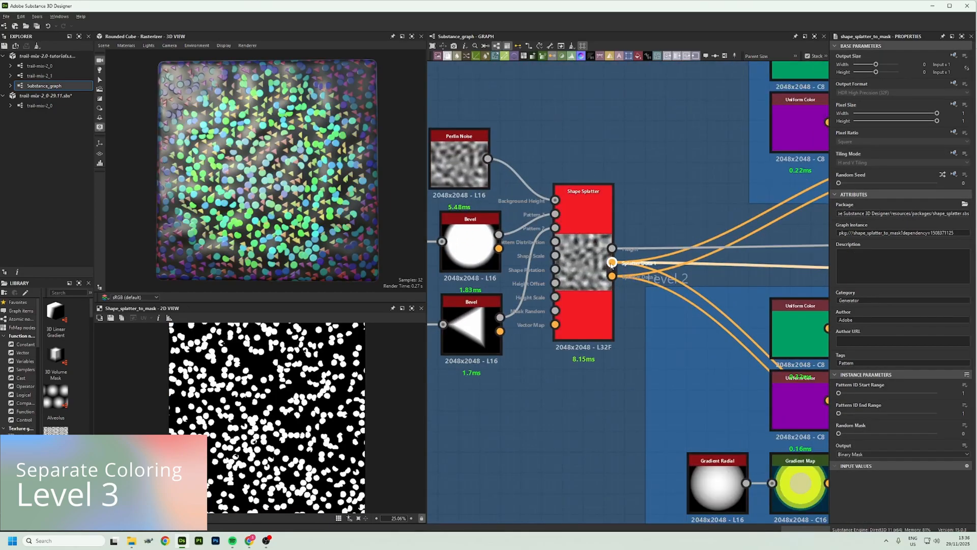
mouse_move(779, 275)
middle_down()
mouse_move(556, 262)
mouse_move(608, 264)
middle_up()
middle_drag(741, 259, 623, 252)
click(640, 251)
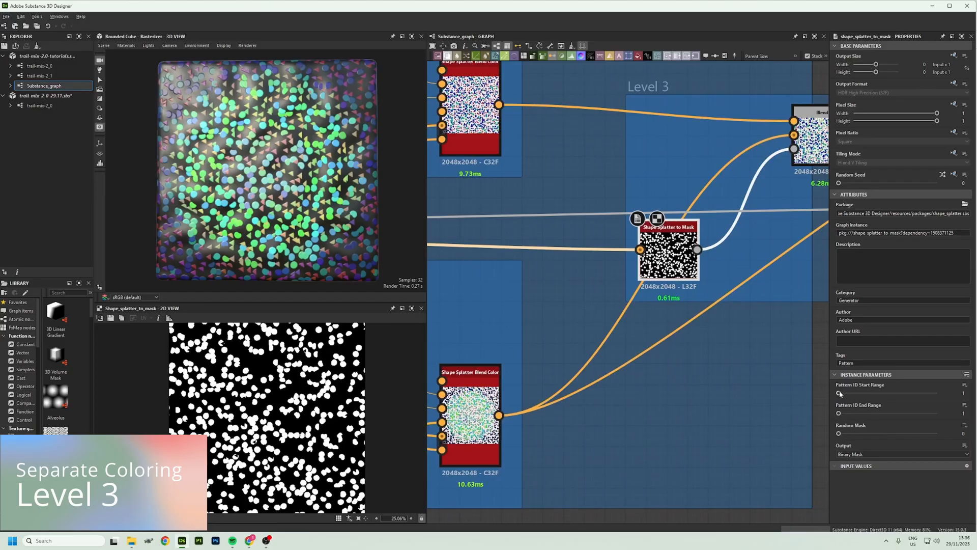
drag(841, 393, 833, 414)
middle_drag(718, 231, 592, 320)
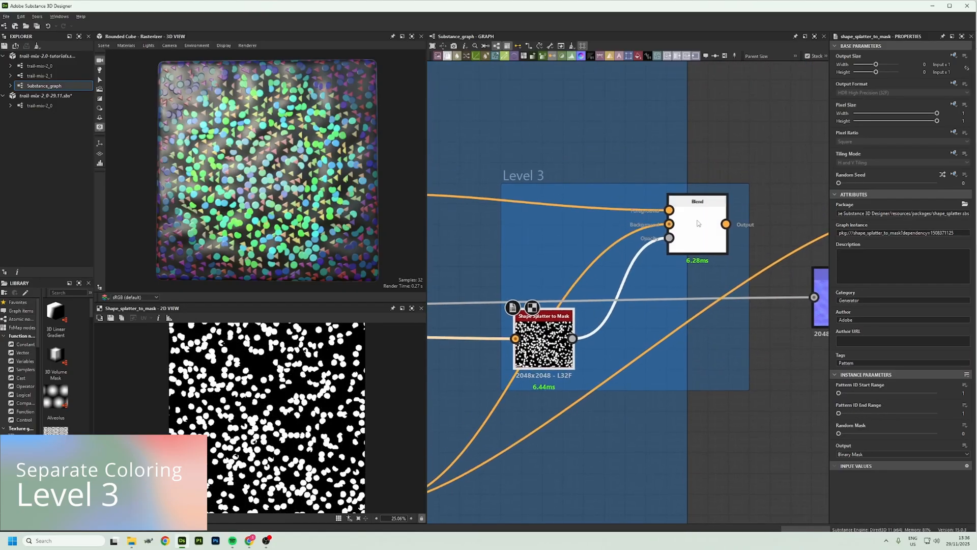
Preview the Level 3 Blend, compare it with the Shape Splatter Blend Color on its background input, and return to the Blend
double_click(705, 233)
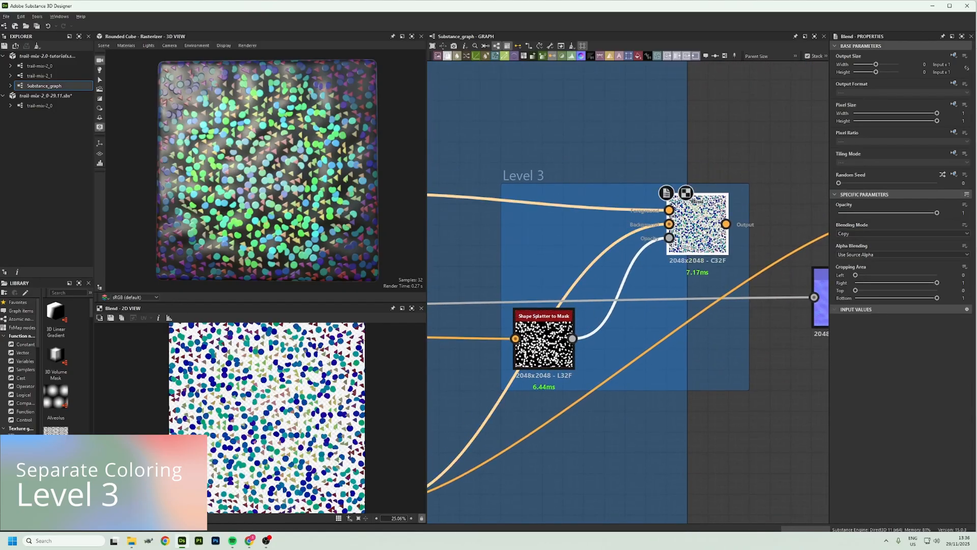
double_click(669, 210)
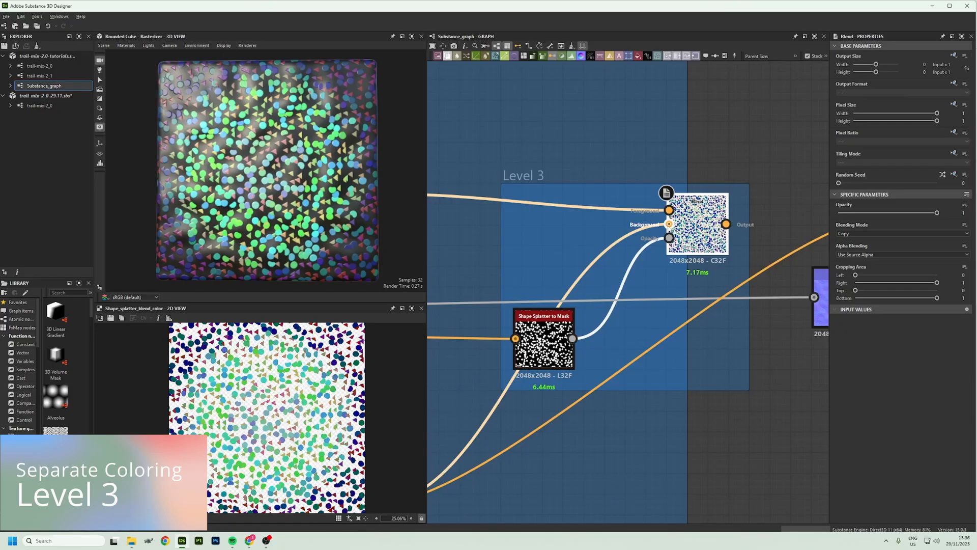
double_click(705, 231)
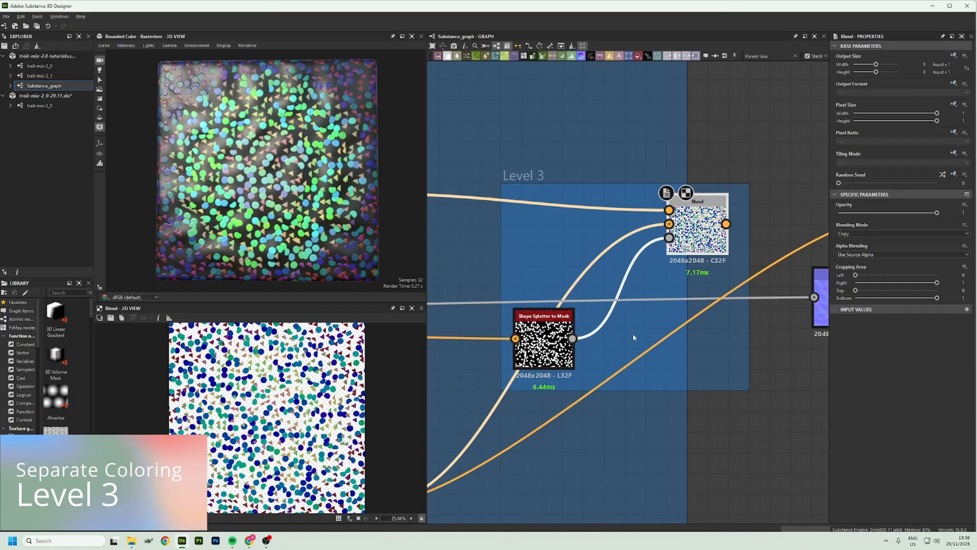
scroll(643, 334, down, 1)
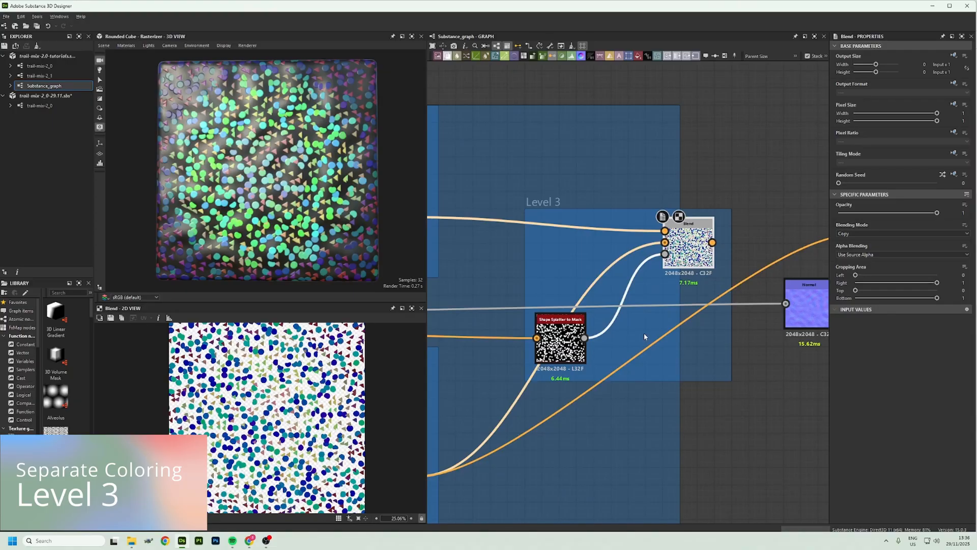
middle_drag(645, 336, 792, 271)
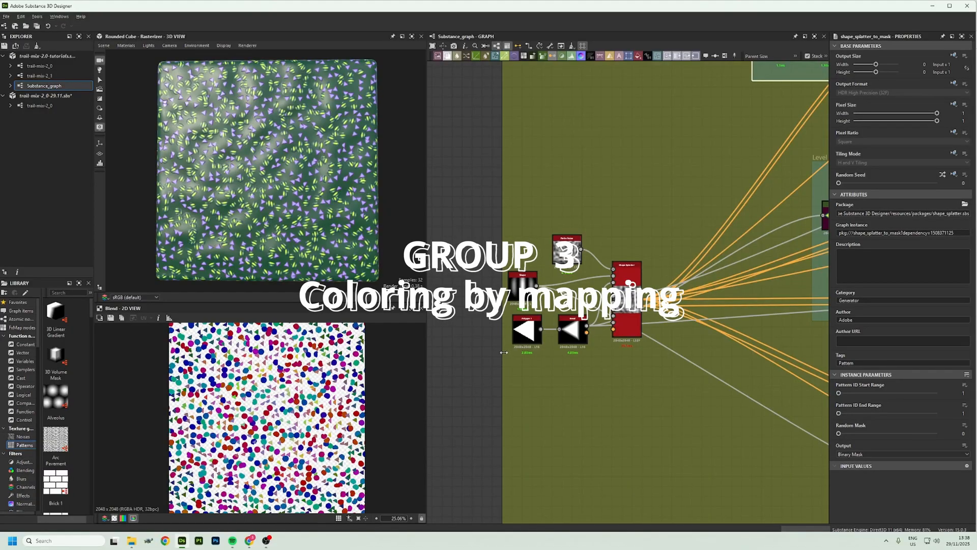
In the mapping group's Level 1, preview the Slope Blur Grayscale and Bevel patterns and the Shape Splatter Blend Grayscale combining them
middle_drag(712, 204, 580, 351)
middle_drag(664, 255, 517, 337)
scroll(569, 261, up, 5)
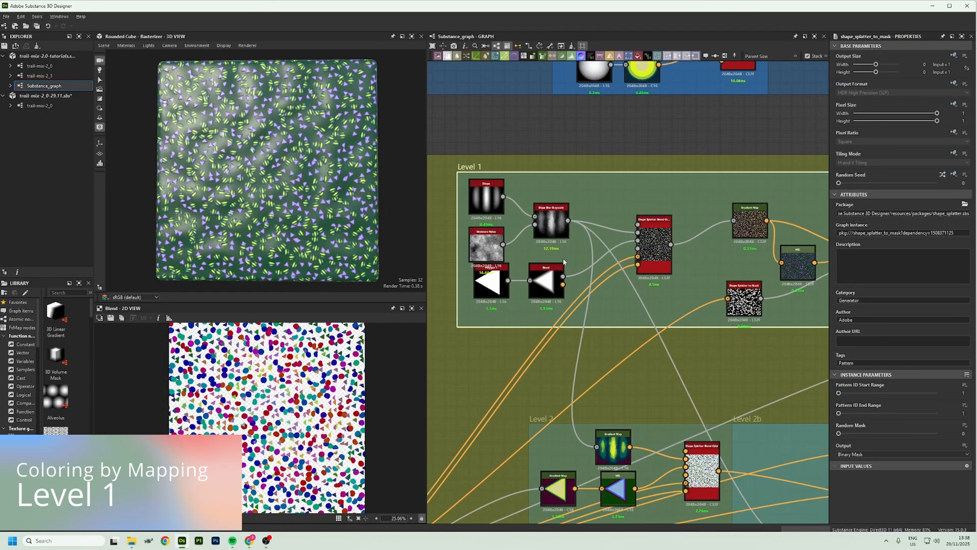
middle_drag(569, 262, 657, 281)
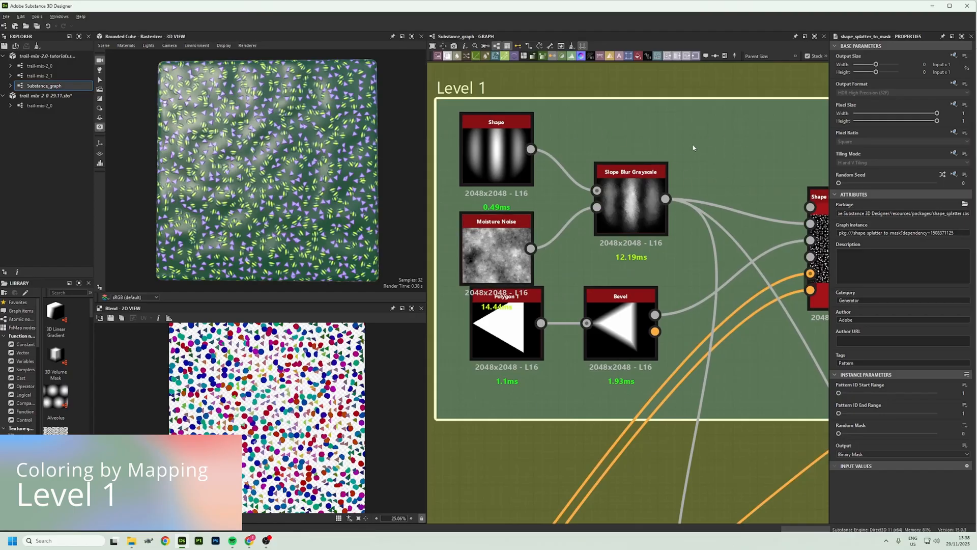
double_click(631, 204)
double_click(618, 340)
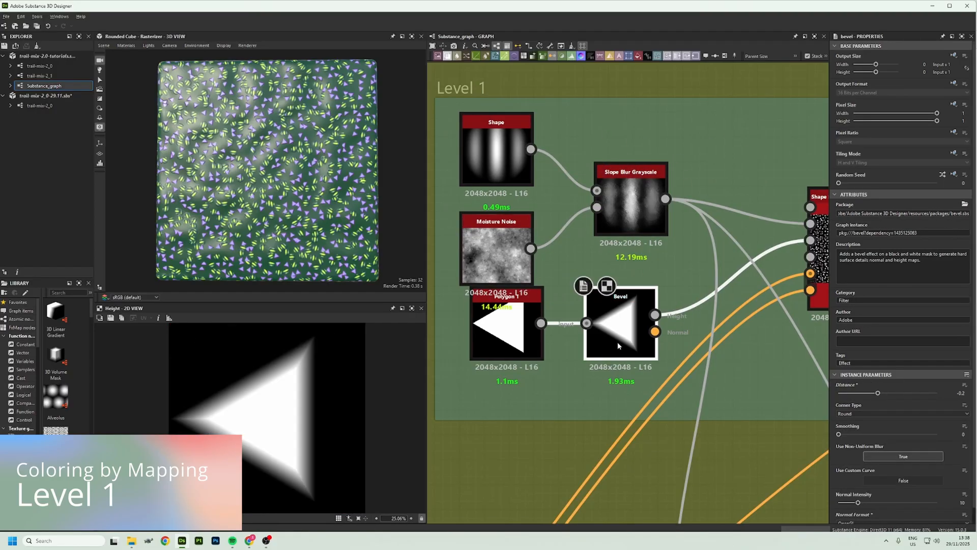
middle_drag(741, 327, 696, 276)
double_click(647, 261)
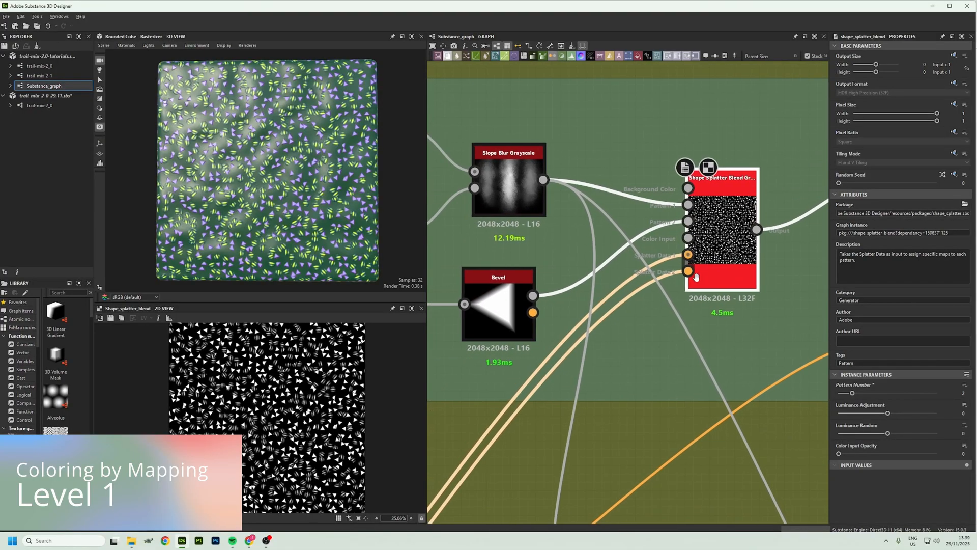
Preview the Level 1 Gradient Map, final Blend and hue-shifted HSL variant of the splattered patterns
scroll(696, 276, down, 5)
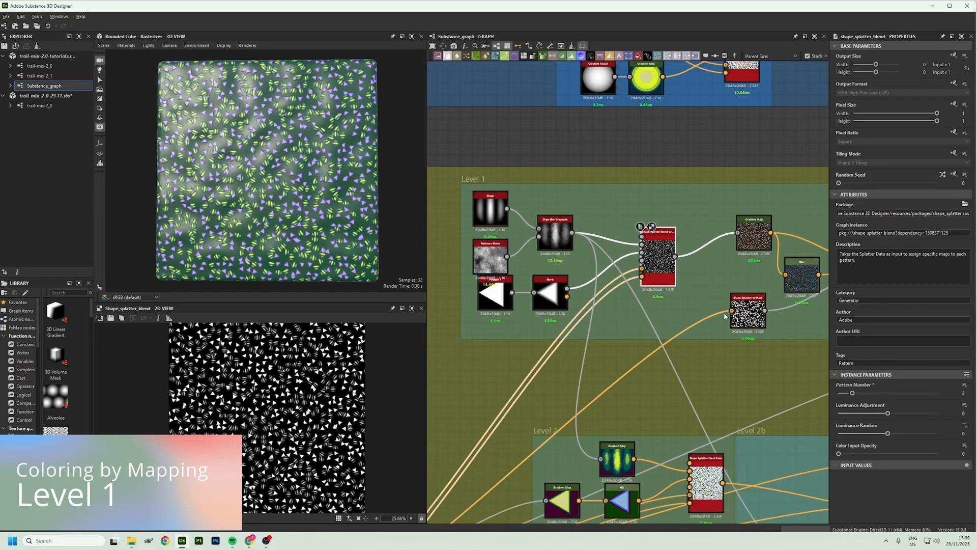
middle_drag(724, 316, 706, 304)
double_click(738, 222)
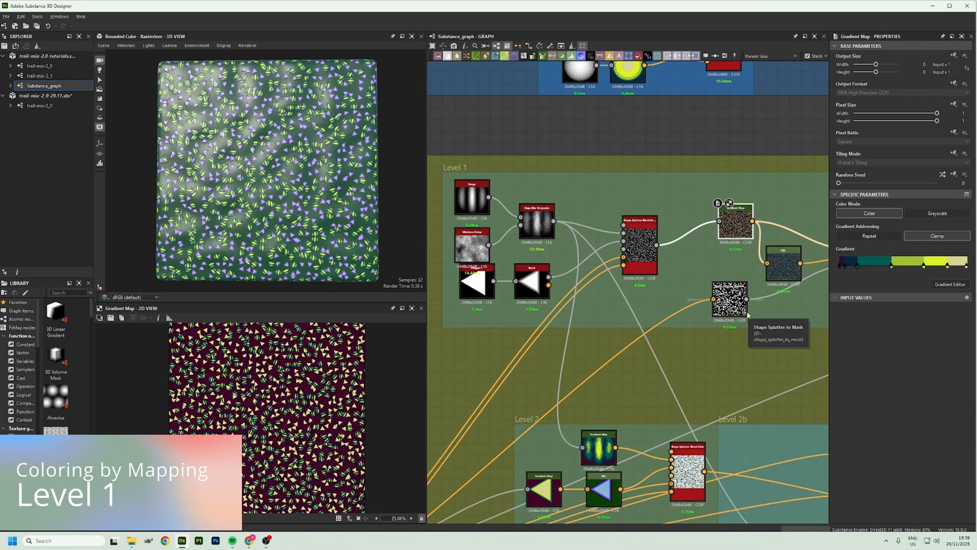
middle_drag(784, 317, 630, 308)
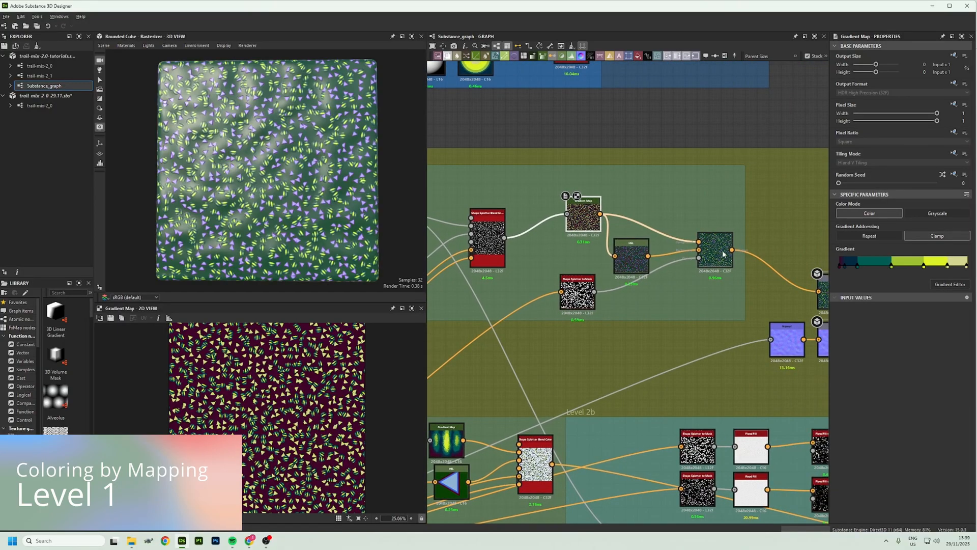
double_click(722, 255)
double_click(640, 261)
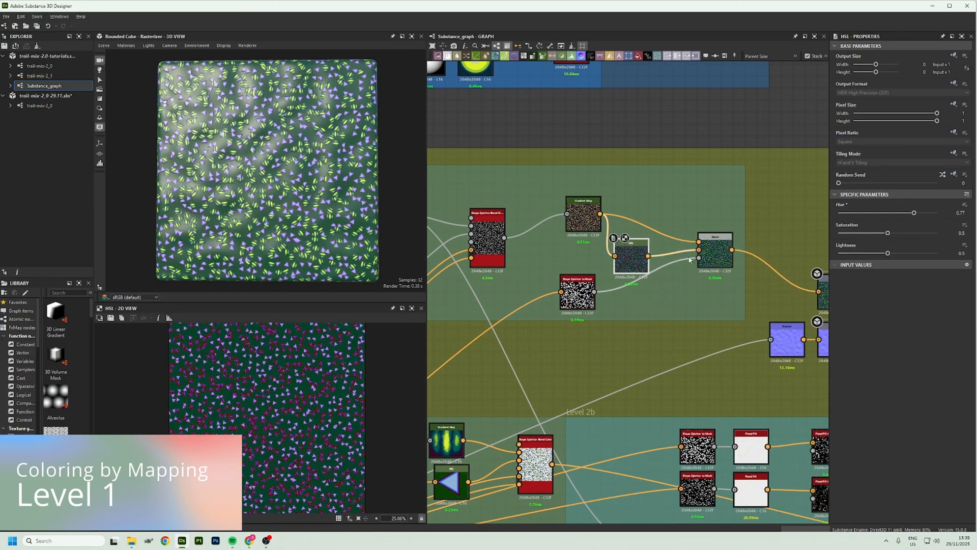
With the Level 1 Blend previewed, set Shape Splatter Blend Grayscale's Luminance Adjustment to about -0.29 and Luminance Random to about 0.72
double_click(716, 262)
middle_drag(716, 263, 797, 252)
double_click(569, 231)
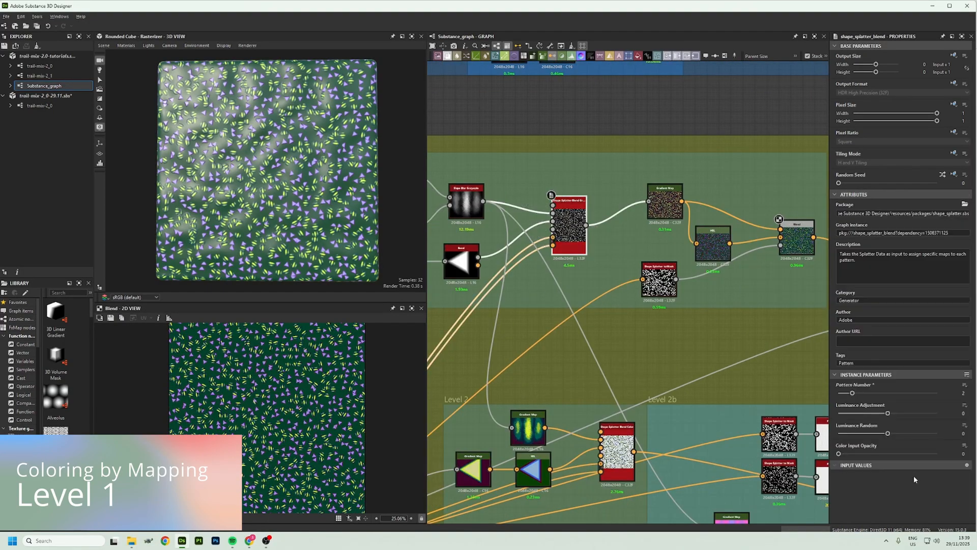
drag(888, 434, 873, 418)
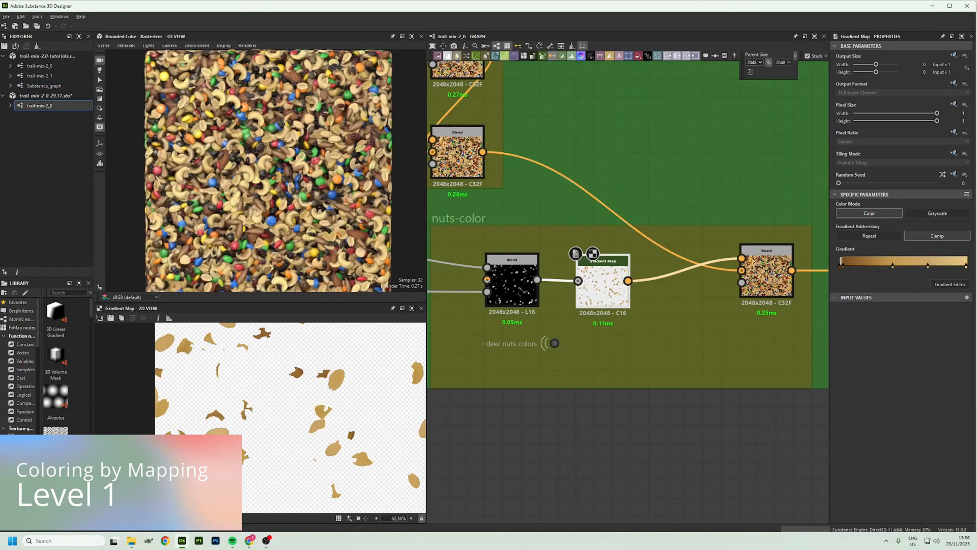
Examine the nuts-color Gradient Map result up close in the trail-mix-2_0 graph
middle_drag(348, 408, 216, 382)
middle_drag(418, 504, 312, 410)
scroll(311, 410, up, 1)
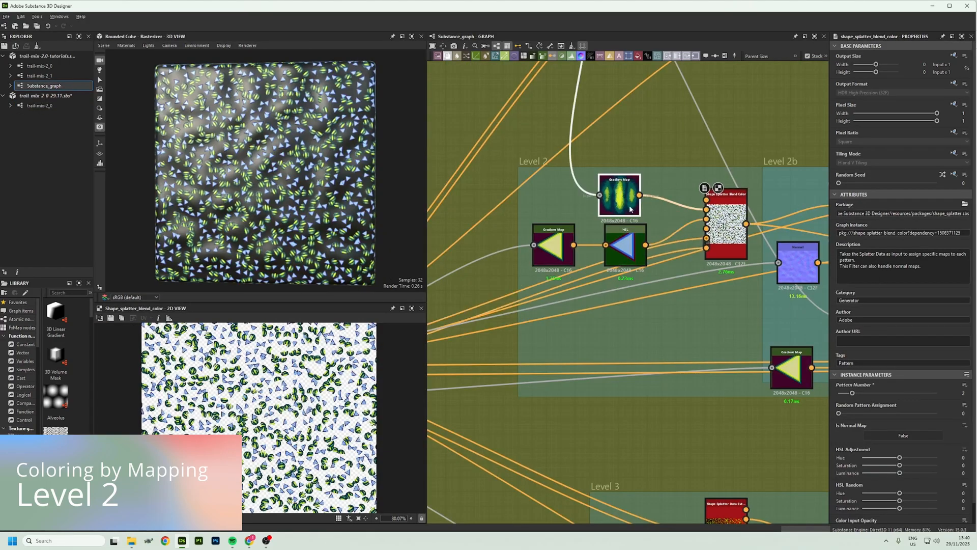
In Substance_graph, preview the Level 2 Gradient Map, the triangle's HSL node and the Shape Splatter Blend Color they feed
click(619, 194)
click(638, 249)
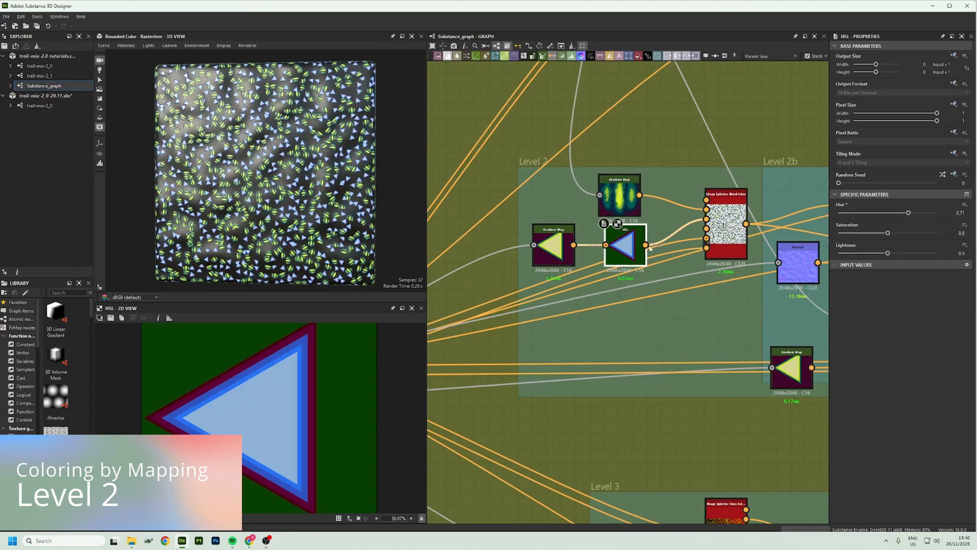
click(720, 229)
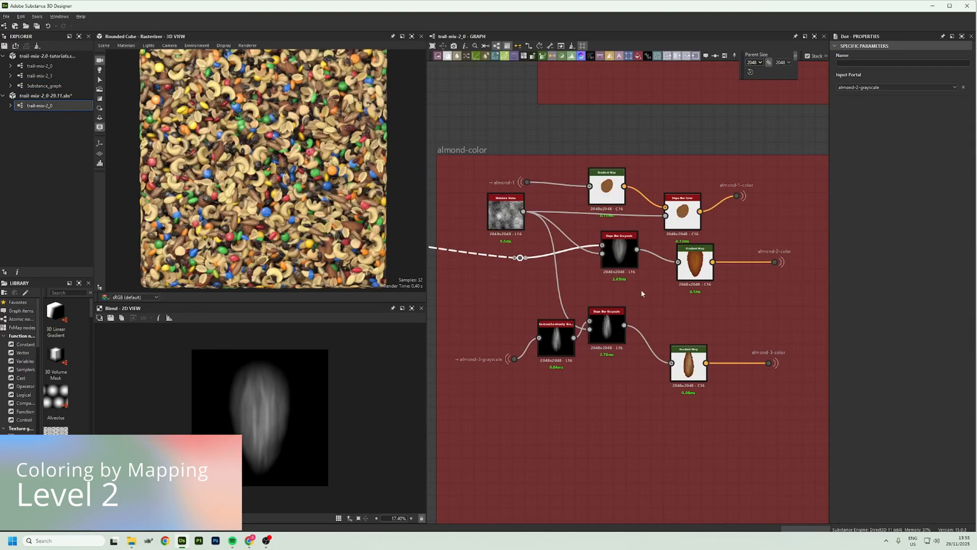
In the trail-mix-2_0 graph, preview the second almond's Slope Blur Grayscale and Gradient Map, plus the Shape Splatter Blend Color that uses them
click(621, 259)
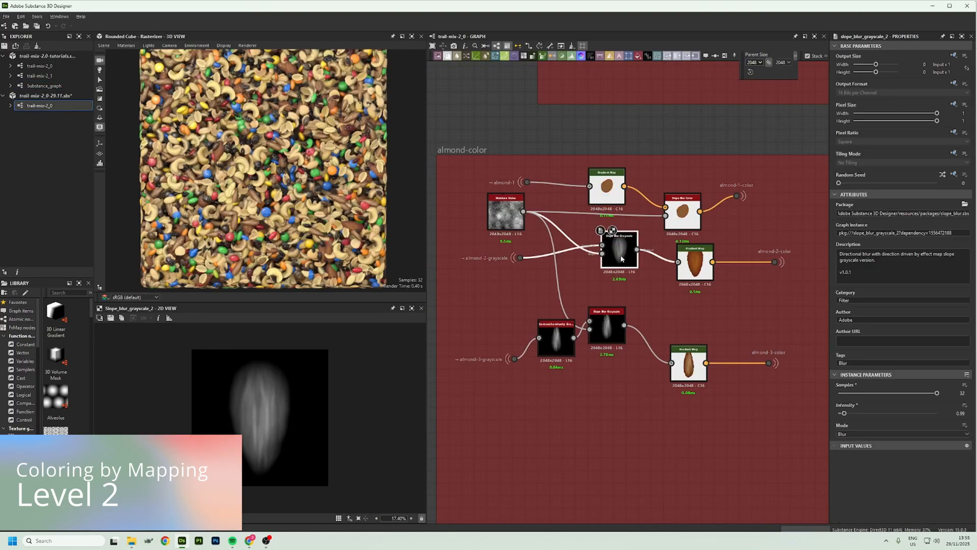
click(697, 265)
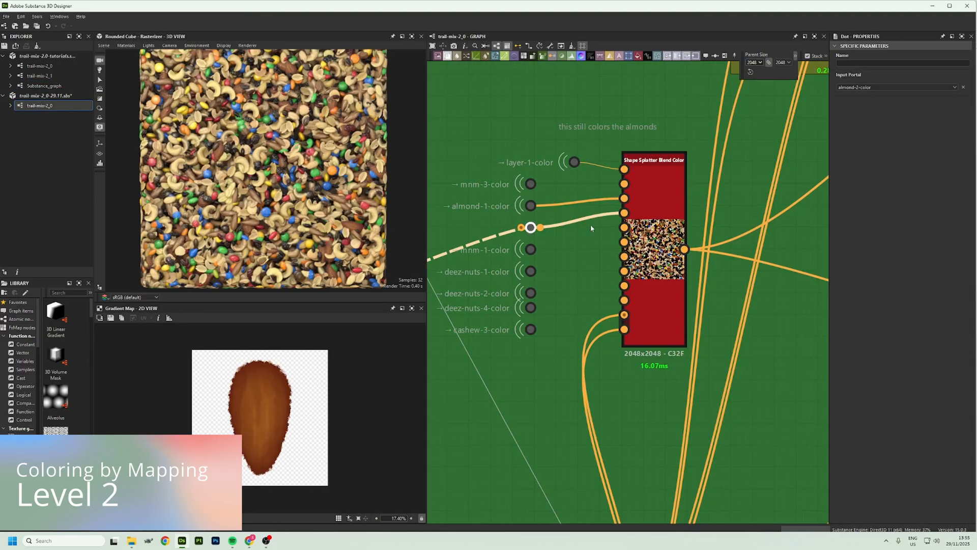
click(649, 222)
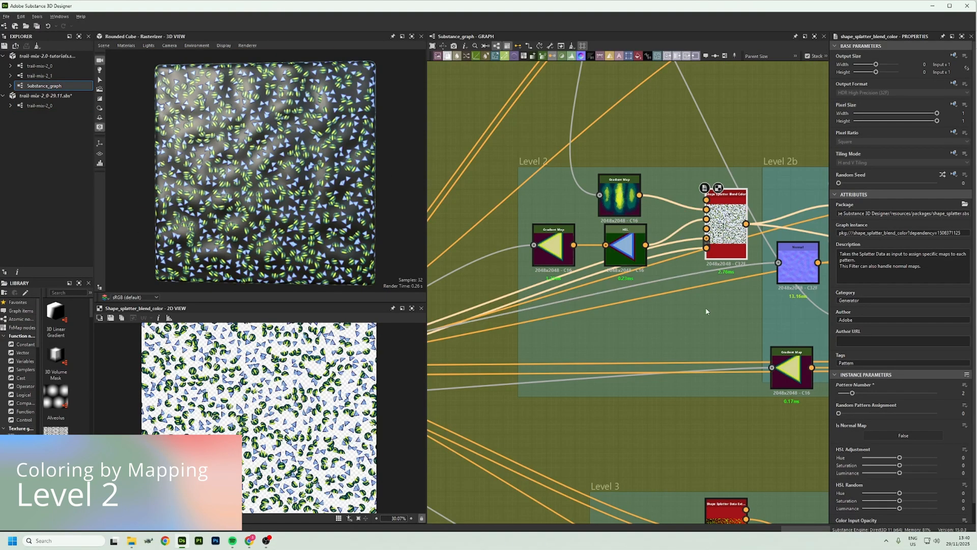
Back in Substance_graph, preview the Slope Blur Grayscale source and compare the Gradient Maps of Level 2 and Level 2b
middle_drag(705, 298, 390, 280)
scroll(527, 269, down, 2)
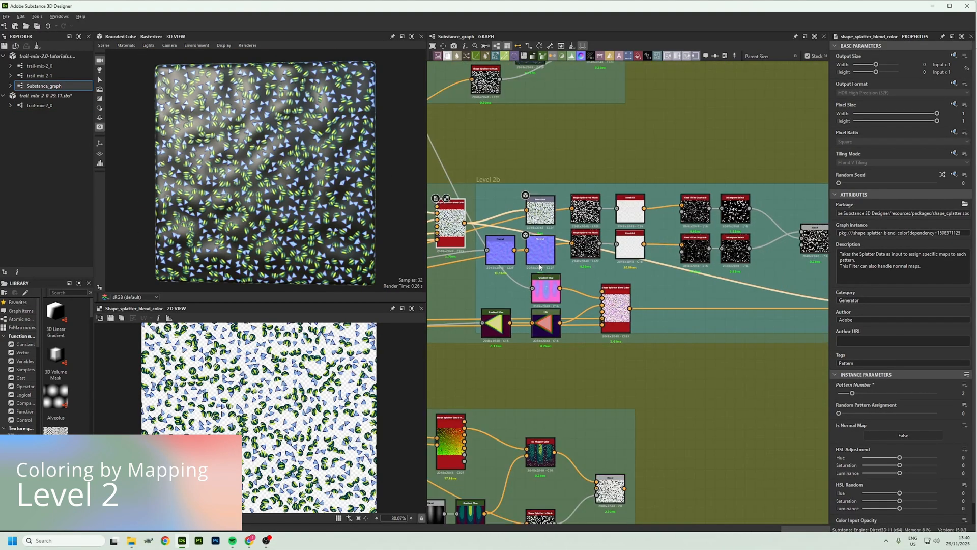
middle_drag(536, 268, 673, 240)
double_click(521, 184)
double_click(666, 262)
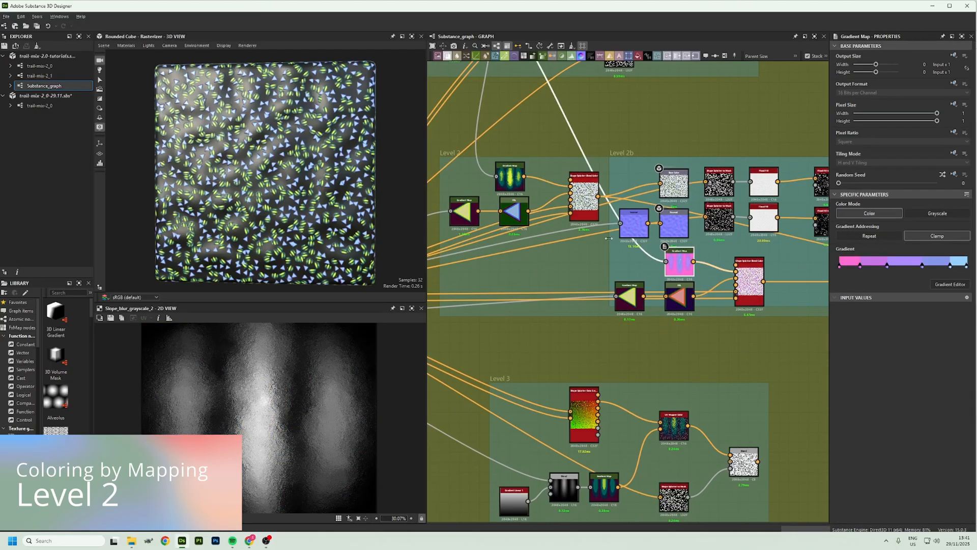
double_click(510, 177)
double_click(679, 262)
Compare the triangle HSL nodes and the Shape Splatter Blend Color results of Level 2 and Level 2b
double_click(514, 211)
click(680, 298)
double_click(680, 298)
double_click(584, 196)
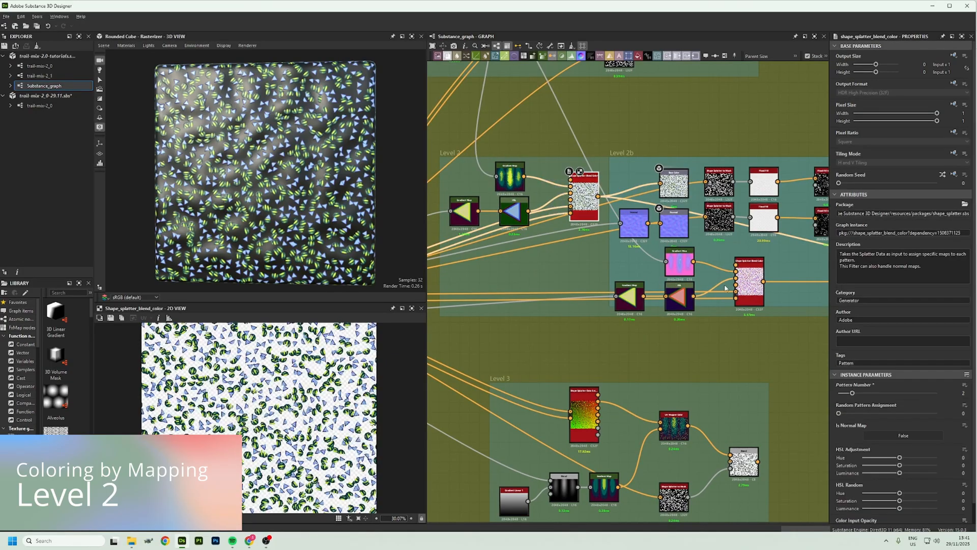
double_click(755, 288)
Preview Level 2b's upper Flood Fill to Grayscale and Histogram Select, then raise both Histogram Select ranges, the lower one to about 0.79
scroll(712, 229, up, 5)
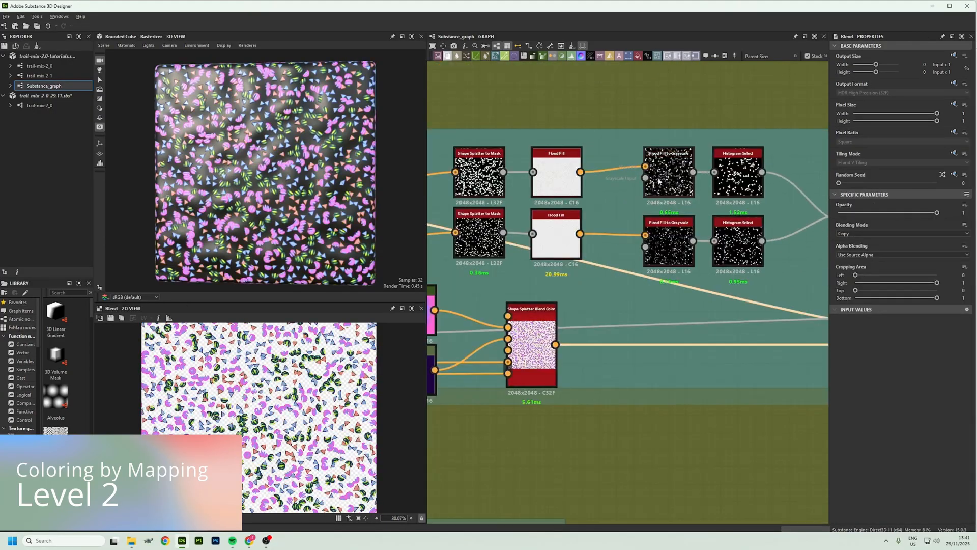
double_click(656, 181)
double_click(738, 176)
middle_drag(773, 226, 580, 213)
drag(880, 413, 915, 413)
click(545, 229)
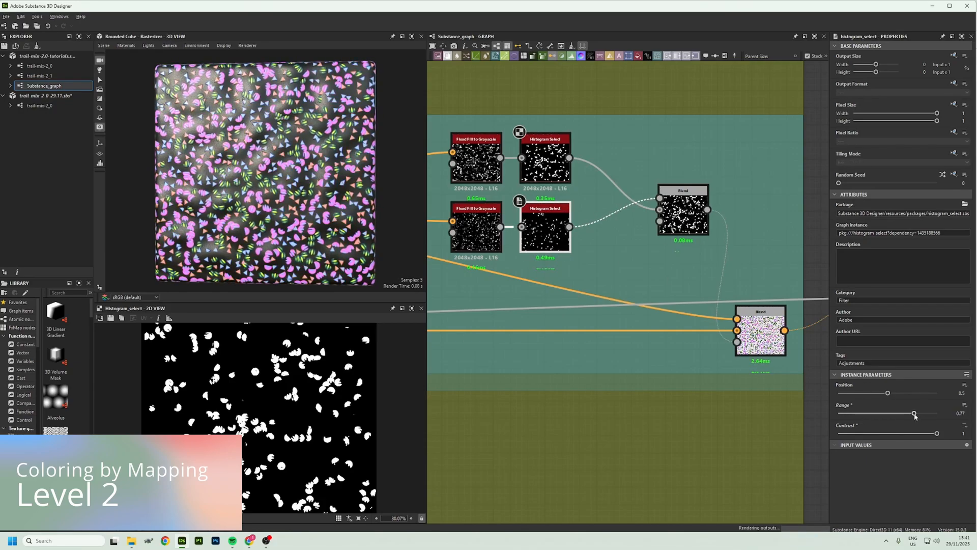
Preview the mapping group's Level 3 Blend and examine its colored elements up close
middle_drag(738, 237, 634, 154)
scroll(635, 155, down, 2)
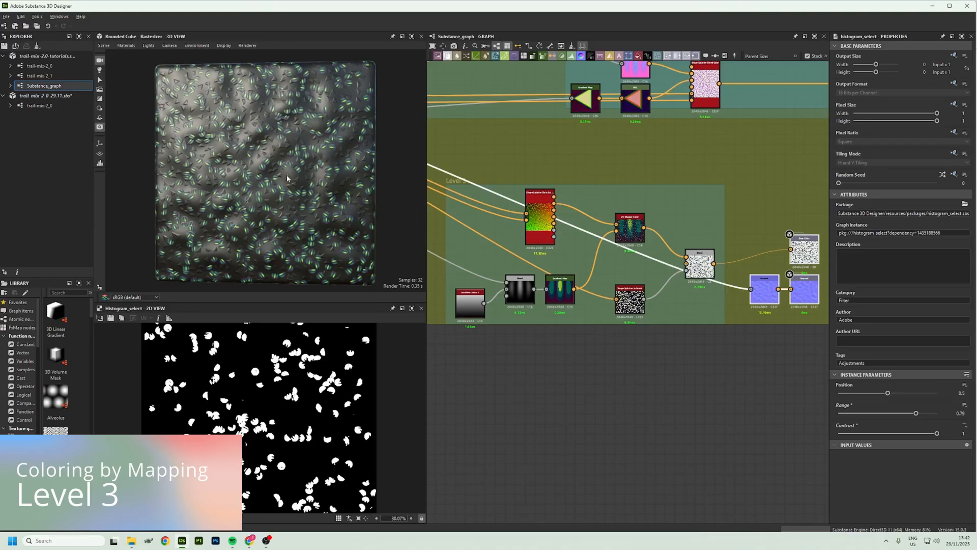
scroll(287, 178, up, 2)
click(700, 263)
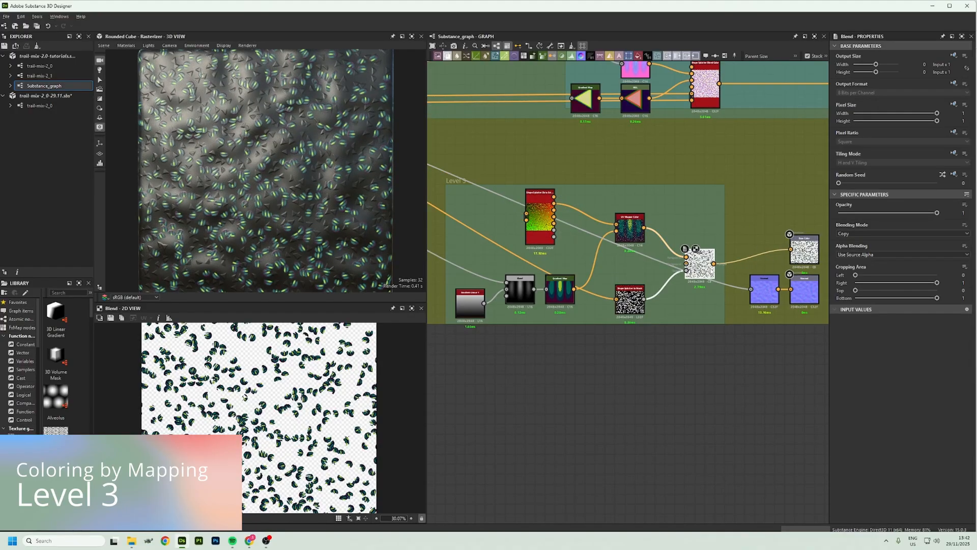
scroll(272, 411, up, 3)
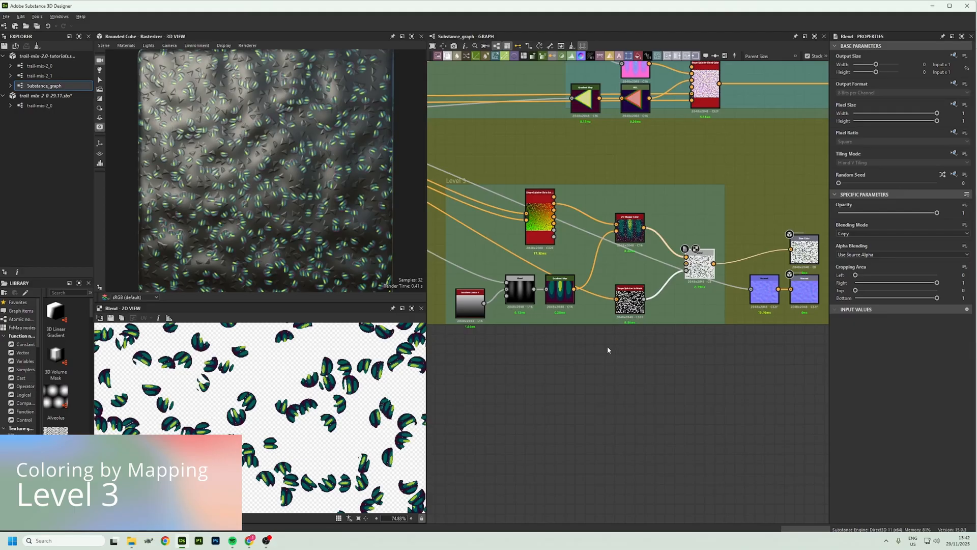
In Level 3, preview the Shape Splatter Data Extract's UV shape space output, then the UV Mapper Color node
click(545, 214)
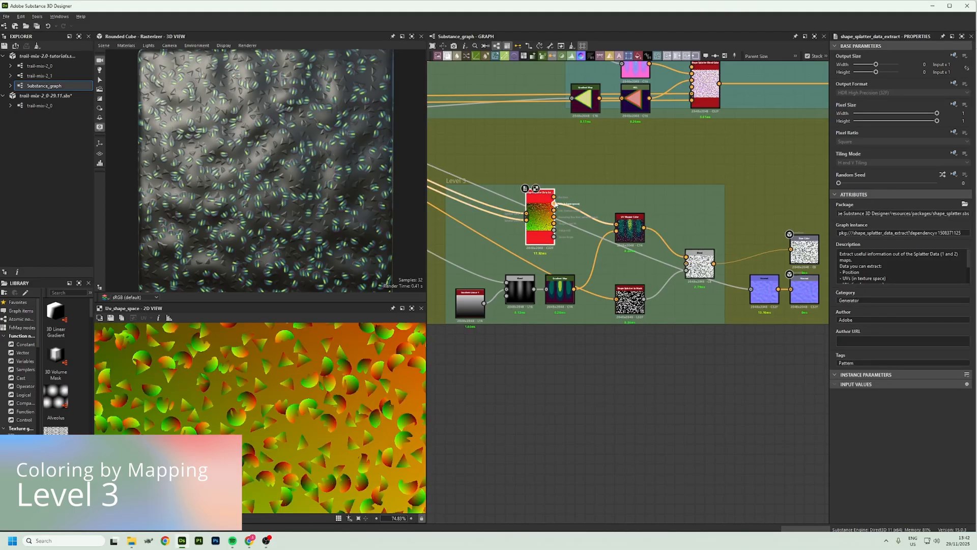
click(554, 210)
click(554, 204)
middle_drag(535, 222, 562, 234)
click(663, 247)
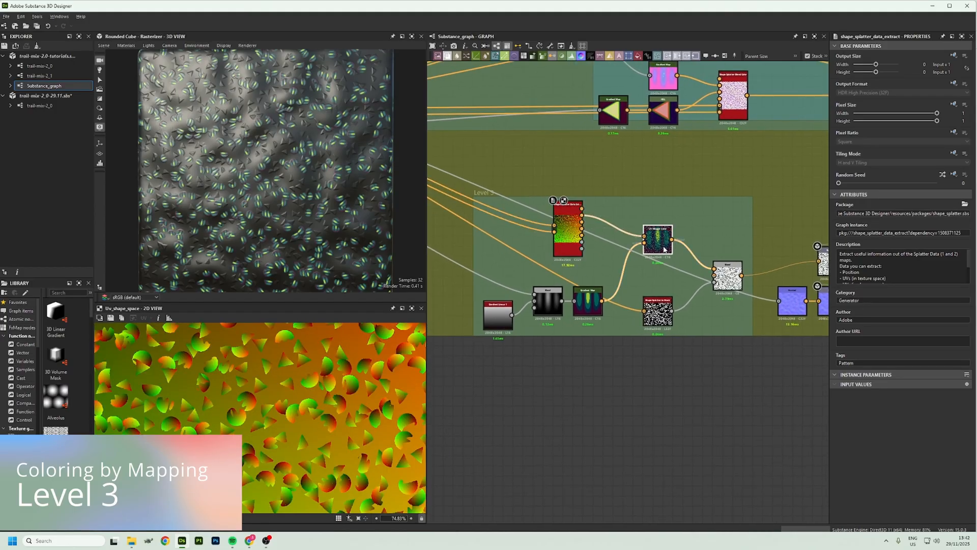
Preview Level 3's Shape Splatter to Mask and final Blend, then review the whole mapping node chain
middle_drag(656, 299, 526, 286)
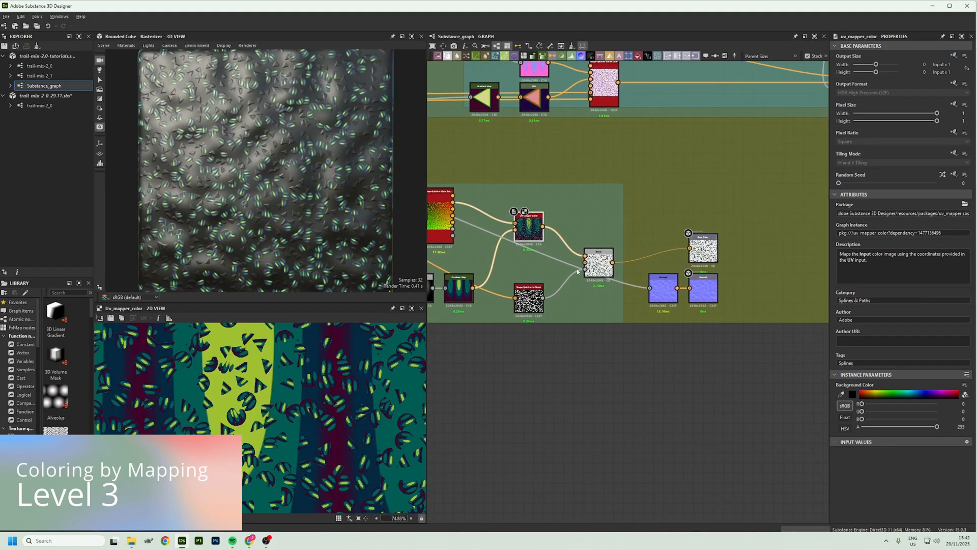
click(520, 304)
click(599, 263)
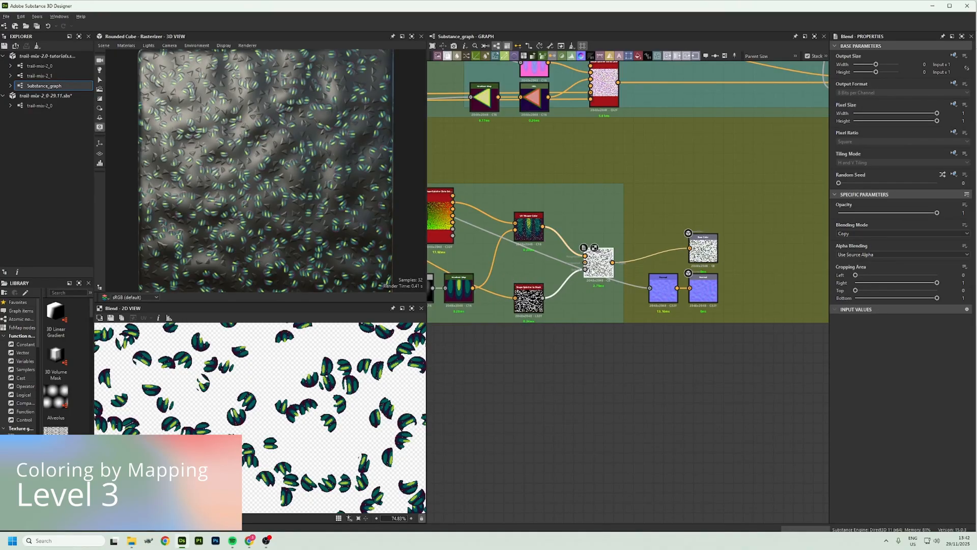
middle_drag(580, 257, 688, 250)
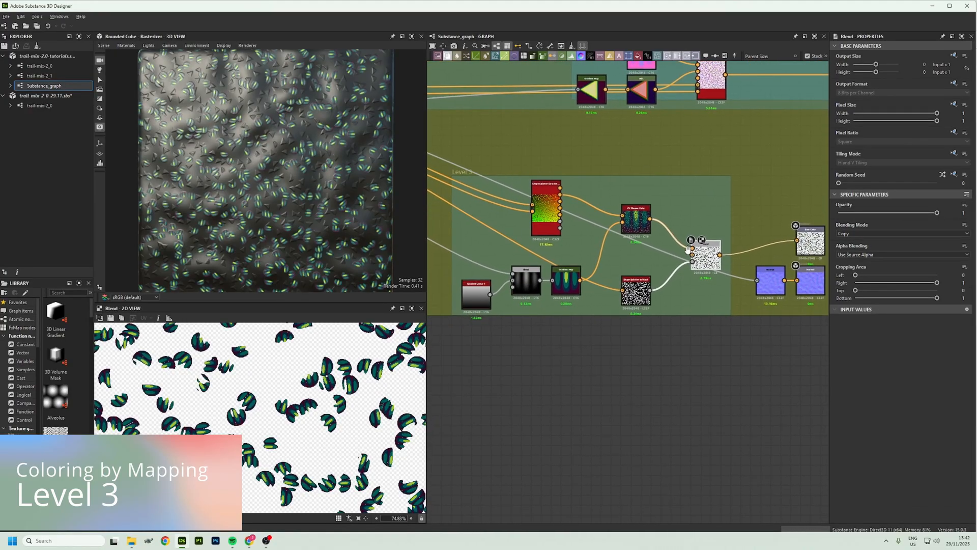
middle_drag(593, 245, 630, 248)
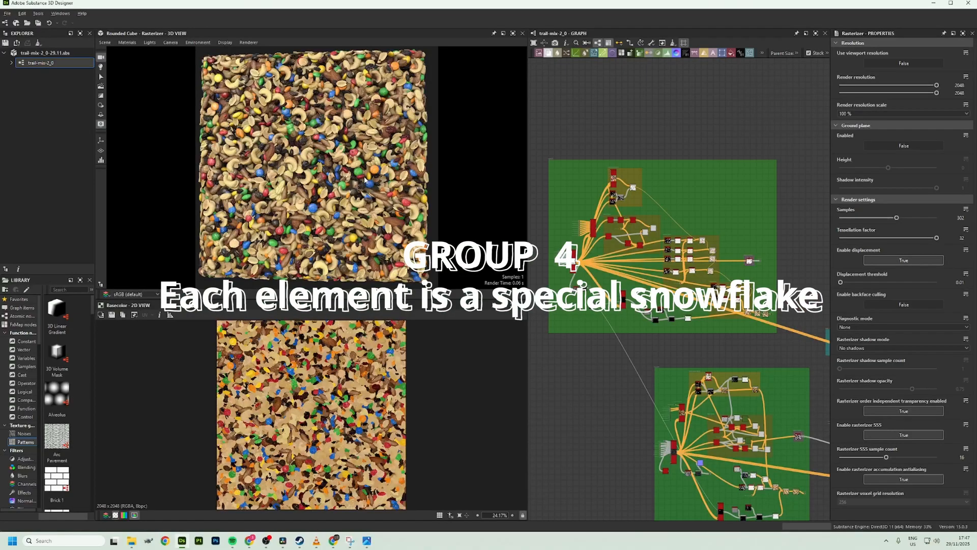
Examine the trail mix material on the rounded cube up close in the 3D view
scroll(365, 176, down, 5)
scroll(365, 176, up, 4)
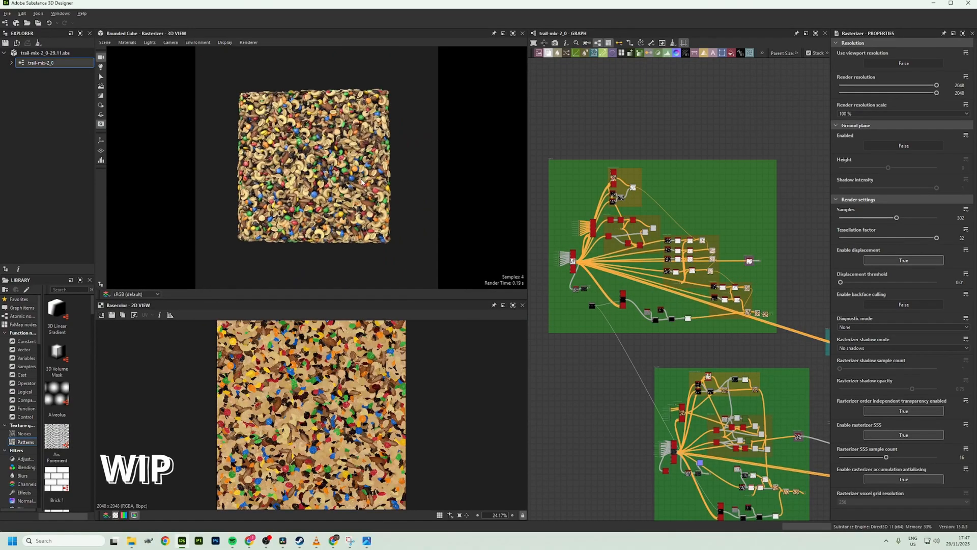
scroll(362, 182, up, 2)
scroll(362, 182, up, 1)
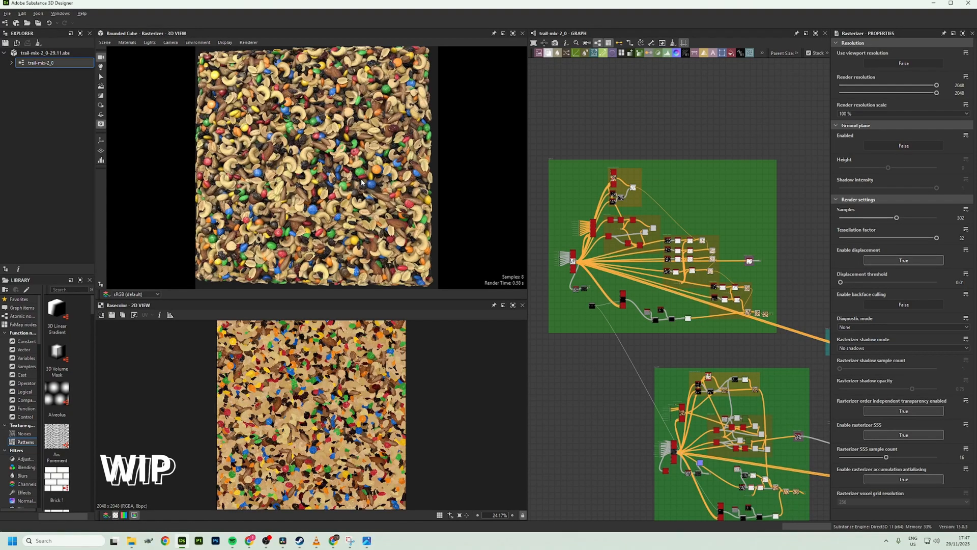
scroll(362, 182, down, 1)
mouse_move(362, 182)
mouse_down()
mouse_move(387, 184)
mouse_move(342, 184)
mouse_up()
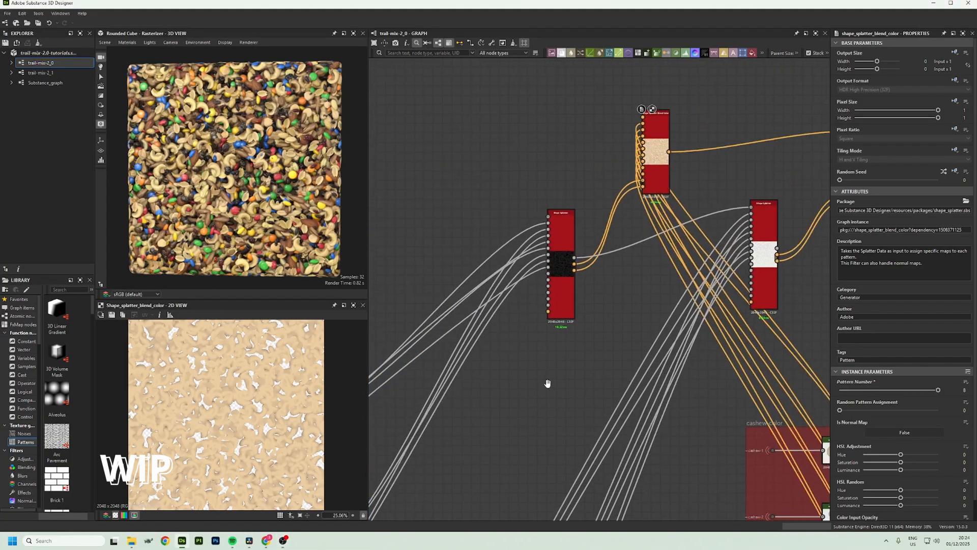
In the trail-mix graph, preview the chained Shape Splatter nodes and trace their pattern inputs to the cashew color group
double_click(547, 210)
middle_drag(654, 306, 551, 279)
double_click(551, 279)
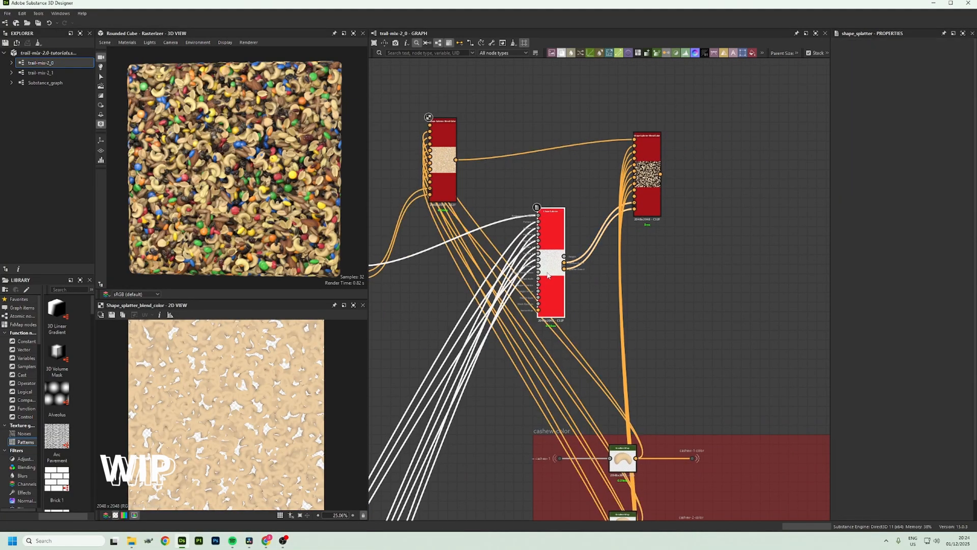
middle_drag(543, 458, 750, 188)
middle_drag(443, 479, 572, 198)
middle_drag(661, 122, 560, 314)
middle_drag(712, 86, 522, 486)
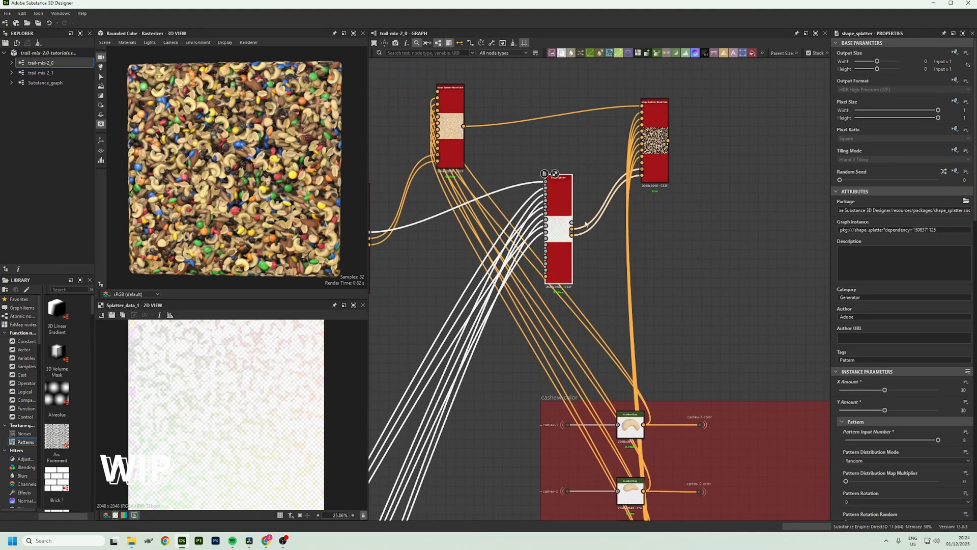
Preview the second Shape Splatter Blend Color, then duplicate it with its Shape Splatter and place the copies as a third chained pair
double_click(653, 152)
middle_drag(658, 250, 682, 255)
ctrl+click(586, 247)
key(ctrl+d)
drag(653, 233, 822, 195)
middle_drag(679, 161, 531, 158)
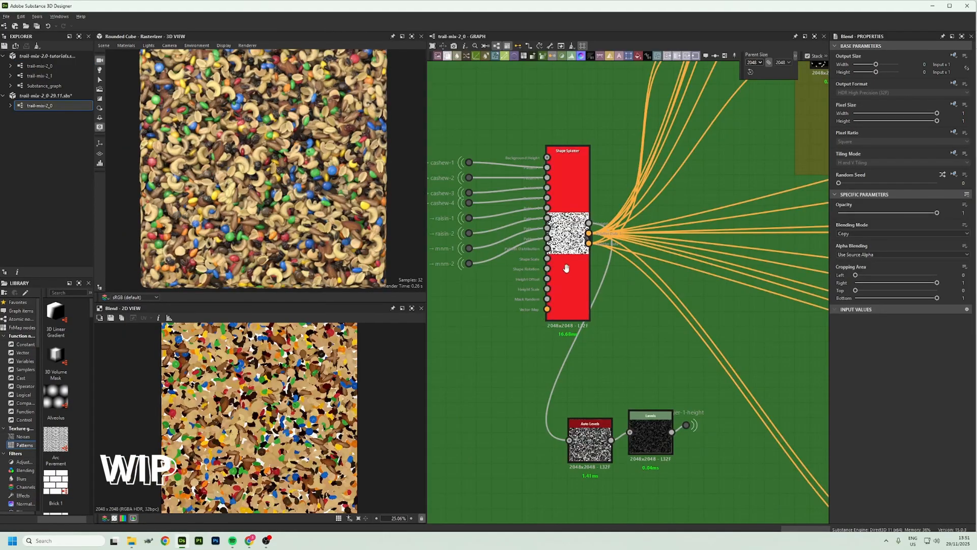
middle_drag(567, 268, 675, 323)
Examine the single Shape Splatter with its cashew, raisin and mnm inputs and the coloring groups it feeds
scroll(623, 322, up, 1)
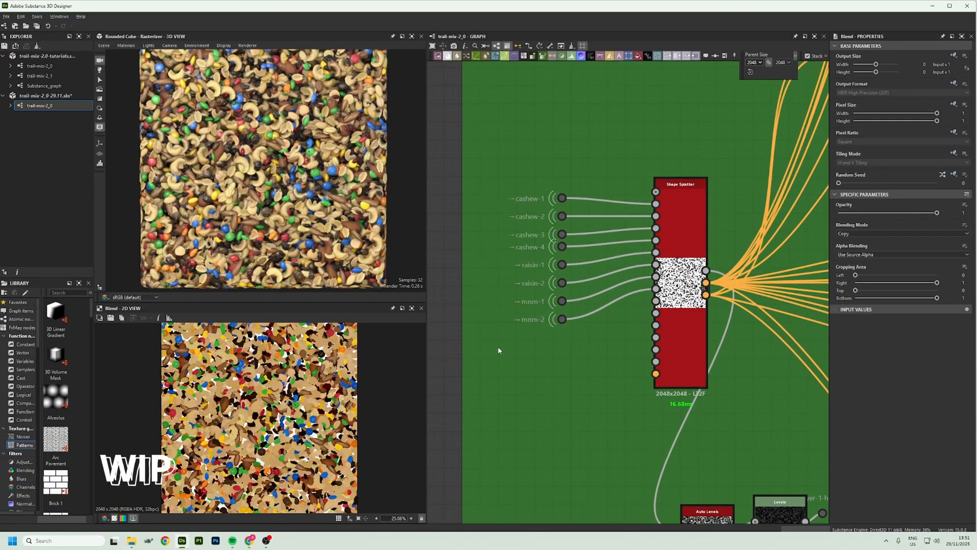
scroll(497, 347, down, 6)
middle_drag(623, 380, 575, 257)
middle_drag(647, 423, 518, 97)
middle_drag(638, 329, 563, 174)
scroll(592, 288, up, 6)
scroll(453, 371, down, 4)
middle_drag(687, 423, 590, 111)
scroll(621, 200, down, 4)
middle_drag(675, 332, 490, 155)
scroll(640, 276, up, 8)
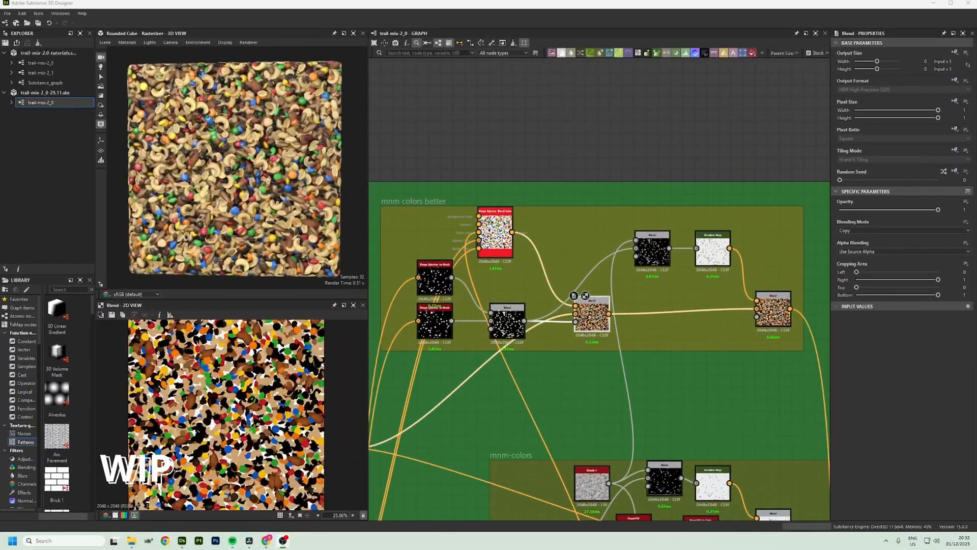
In the mnm colors better group, preview the Shape Splatter Blend Color, base Blend, Multiply Blend, Gradient Map and final Soft Light Blend
double_click(494, 231)
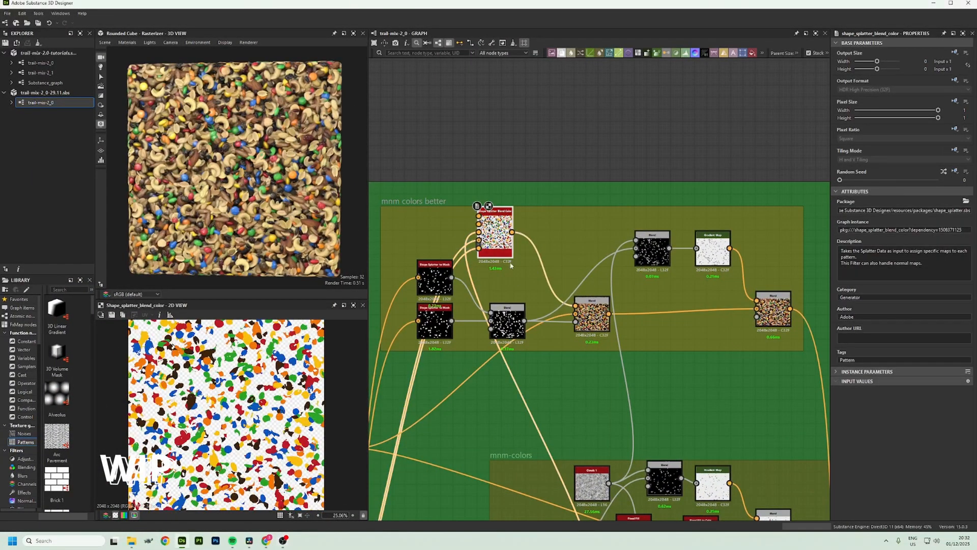
double_click(576, 319)
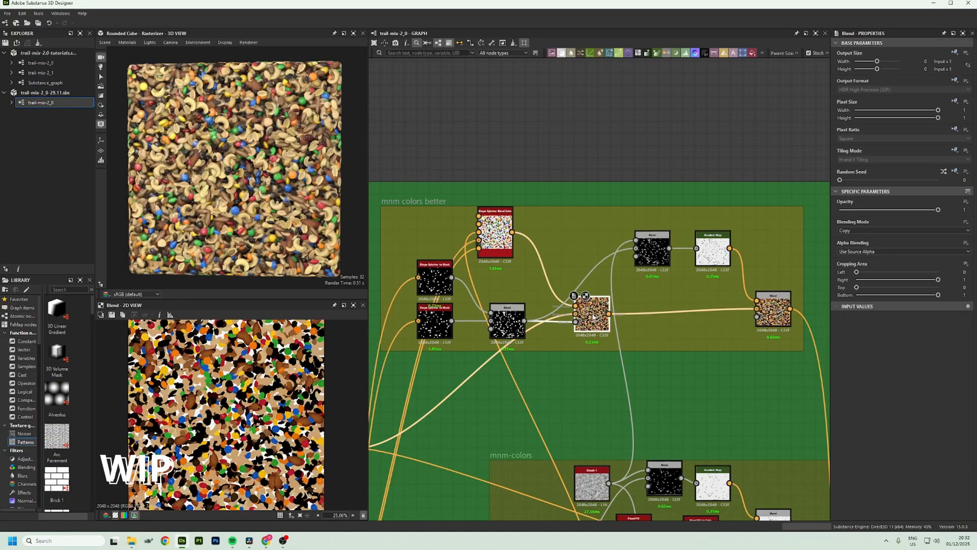
double_click(653, 255)
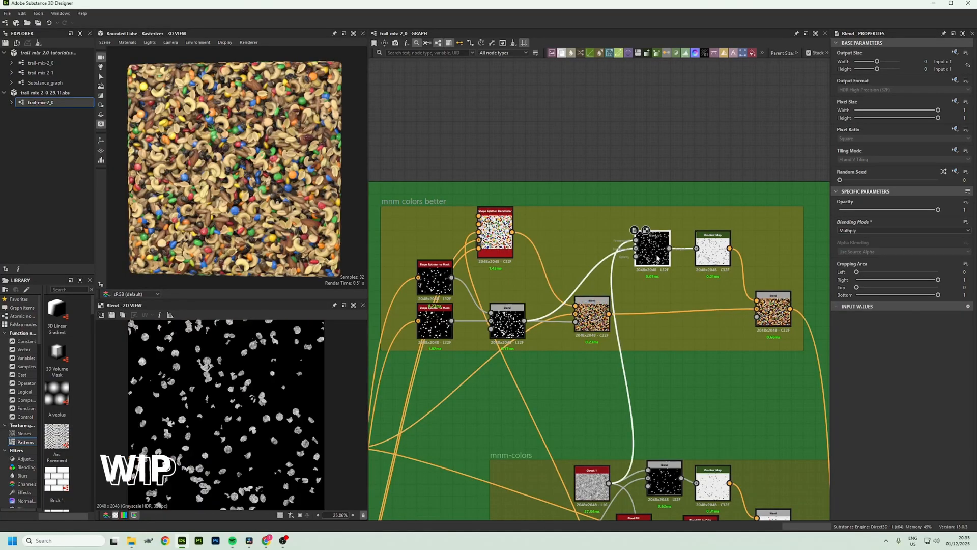
double_click(721, 260)
double_click(762, 305)
Compare the final Soft Light Blend with the base Blend up close on the candy colors
scroll(249, 376, up, 10)
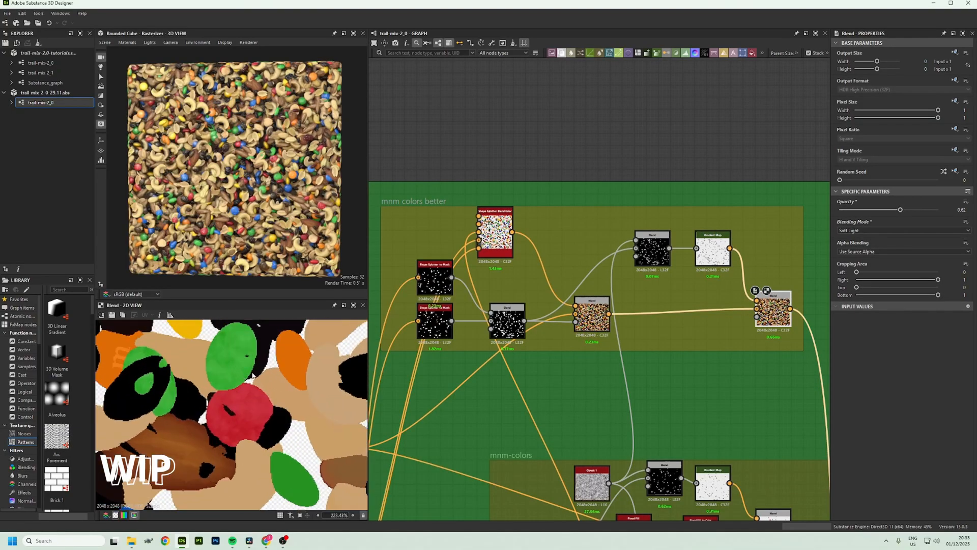
scroll(259, 386, up, 2)
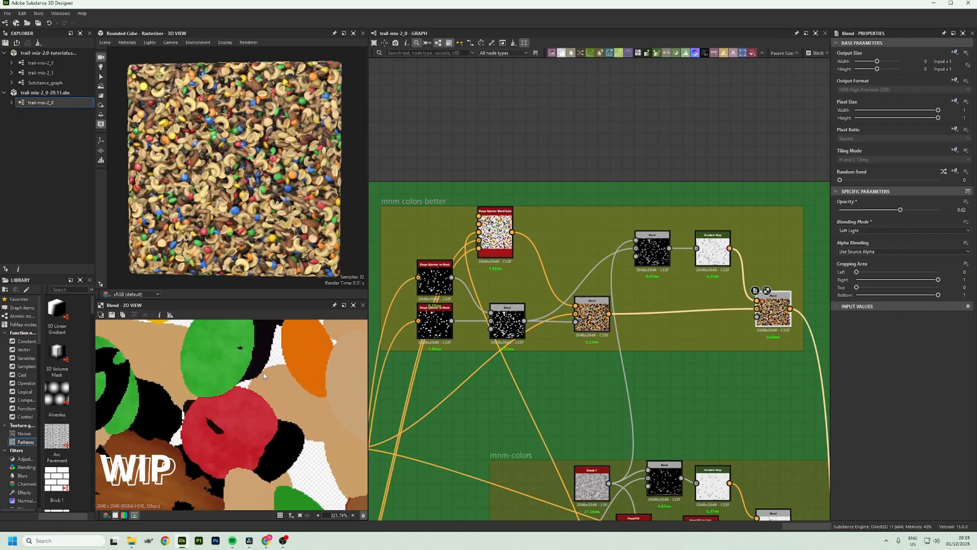
double_click(587, 323)
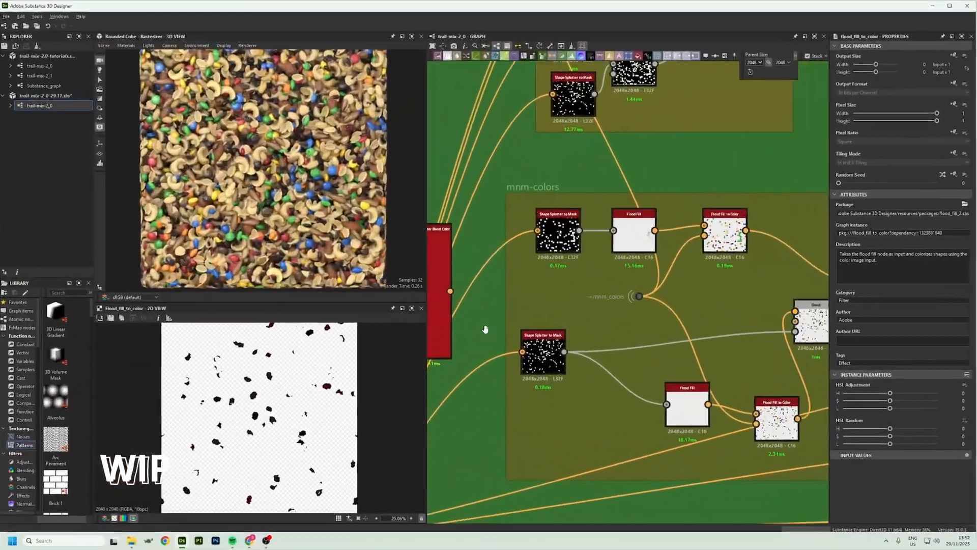
middle_drag(485, 329, 463, 302)
In the mnm-colors group, preview the upper Shape Splatter to Mask and both Flood Fill to Color nodes
double_click(537, 205)
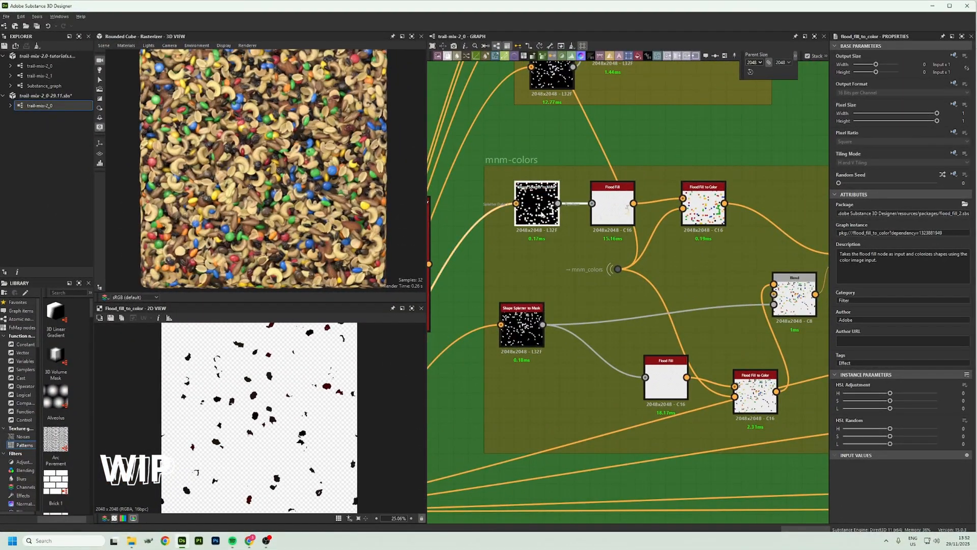
middle_drag(687, 306, 578, 272)
double_click(592, 185)
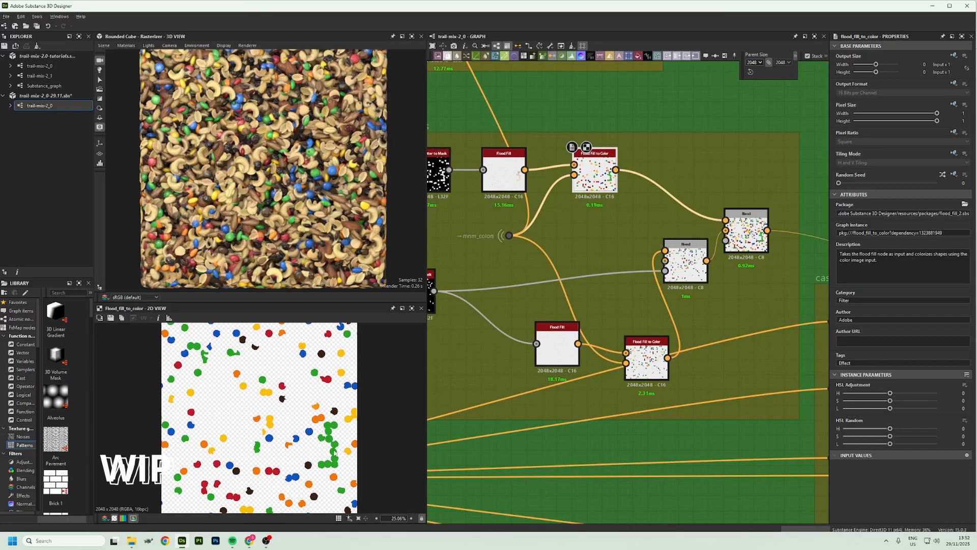
double_click(646, 362)
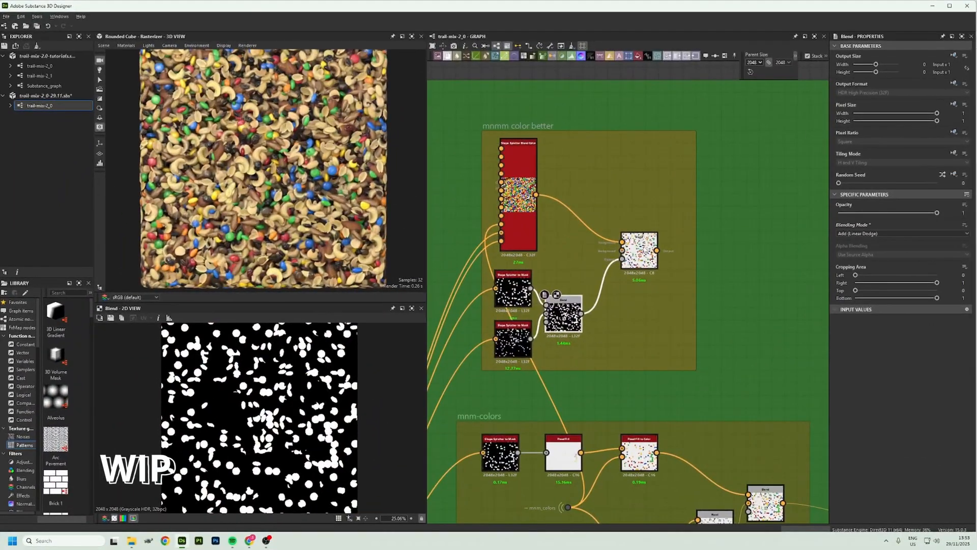
Compare the final Blends of mnmm color better and mnm-colors, then move the output connection from the mnm-colors Blend to the other one
double_click(639, 252)
middle_drag(678, 374, 621, 281)
double_click(710, 421)
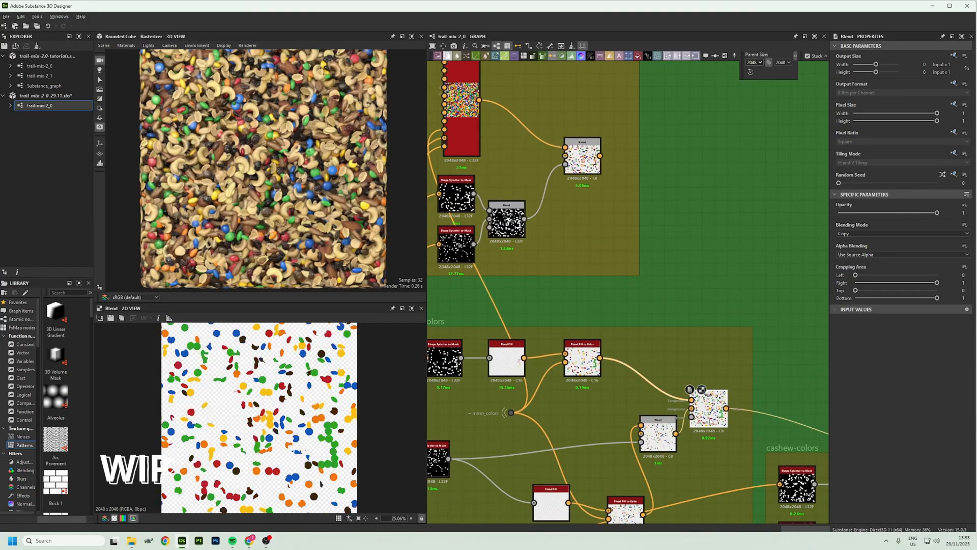
double_click(583, 158)
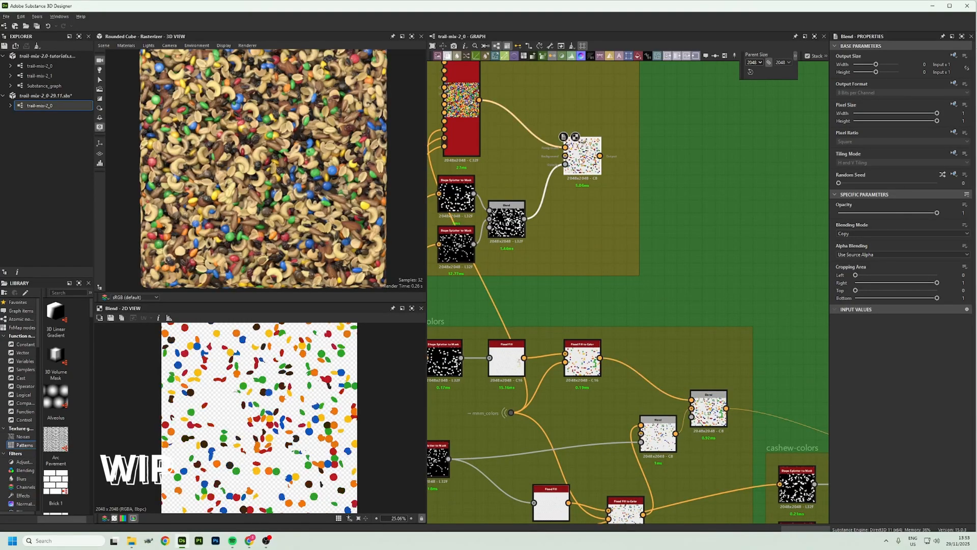
shift+drag(726, 409, 601, 159)
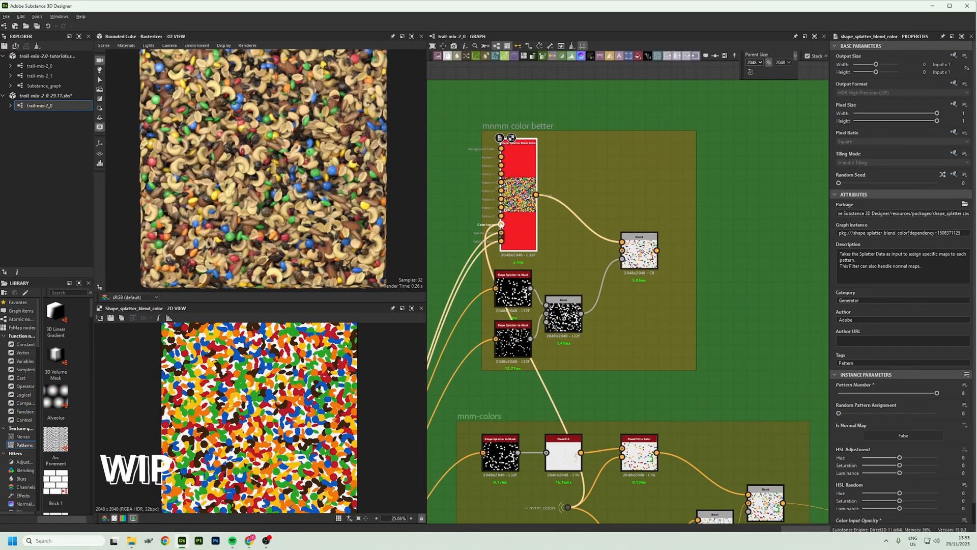
Preview mnmm color better's Shape Splatter Blend Color and trace its color input to the Gradient (Dynamic) in the mnm colors frame
click(501, 224)
double_click(524, 191)
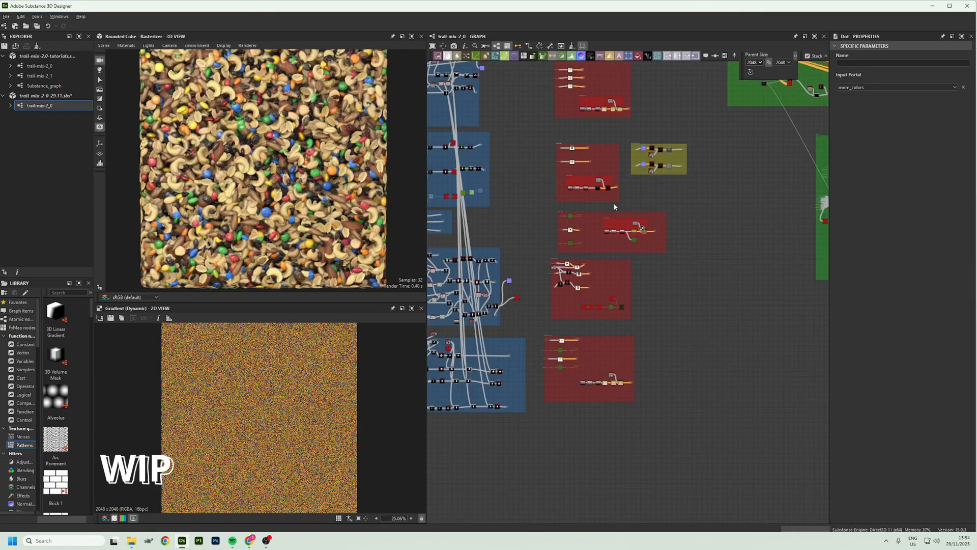
scroll(614, 206, up, 3)
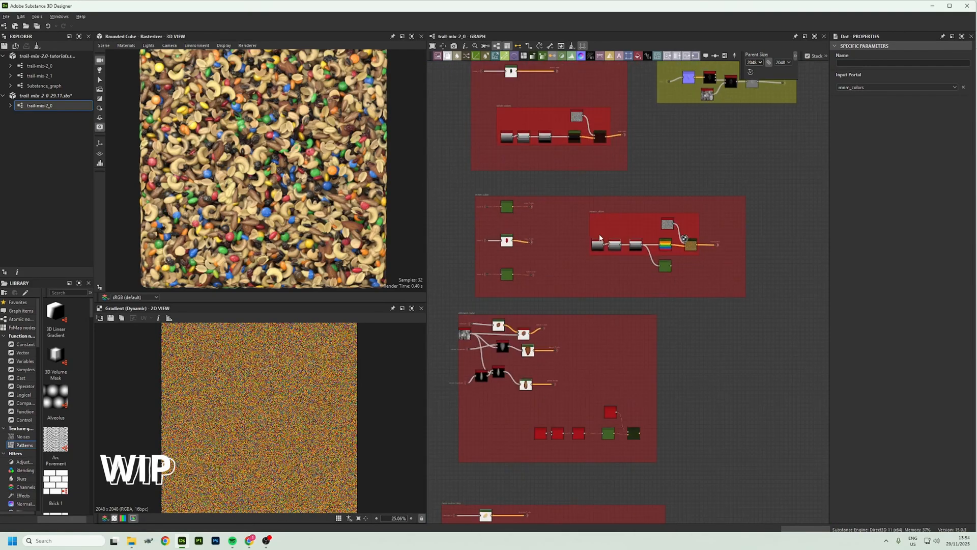
scroll(599, 238, up, 5)
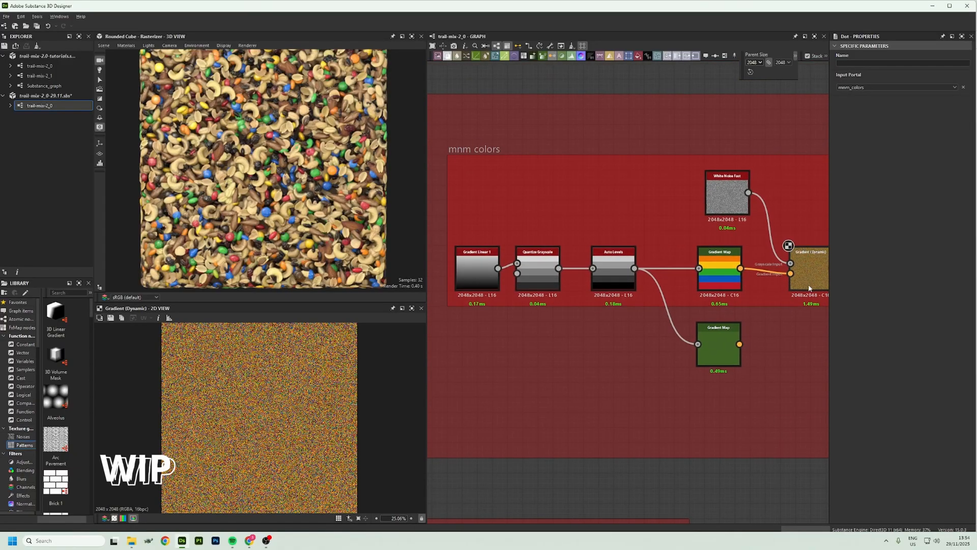
click(805, 290)
Preview the mnm colors chain in order: Gradient Linear 1, Quantize Grayscale, Auto Levels and the six-color Gradient Map
click(471, 267)
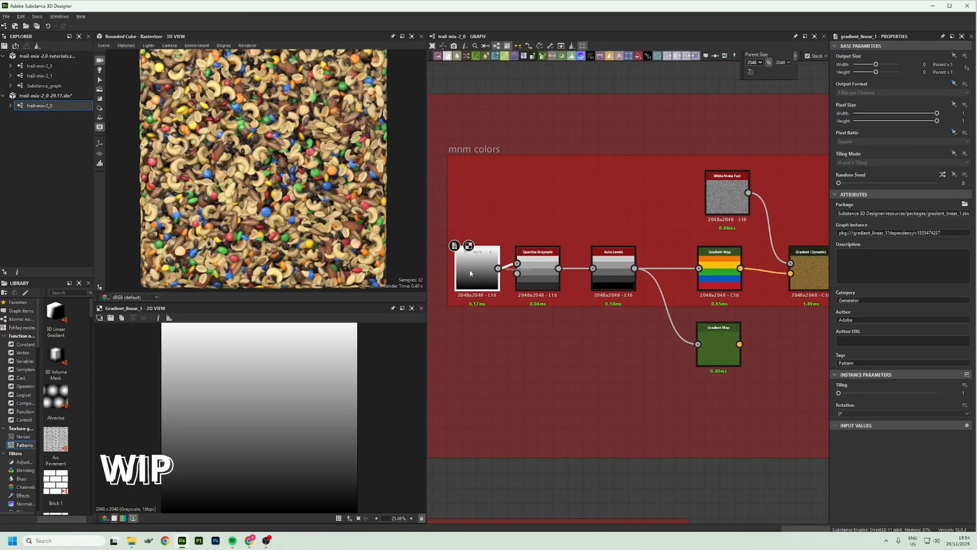
click(539, 273)
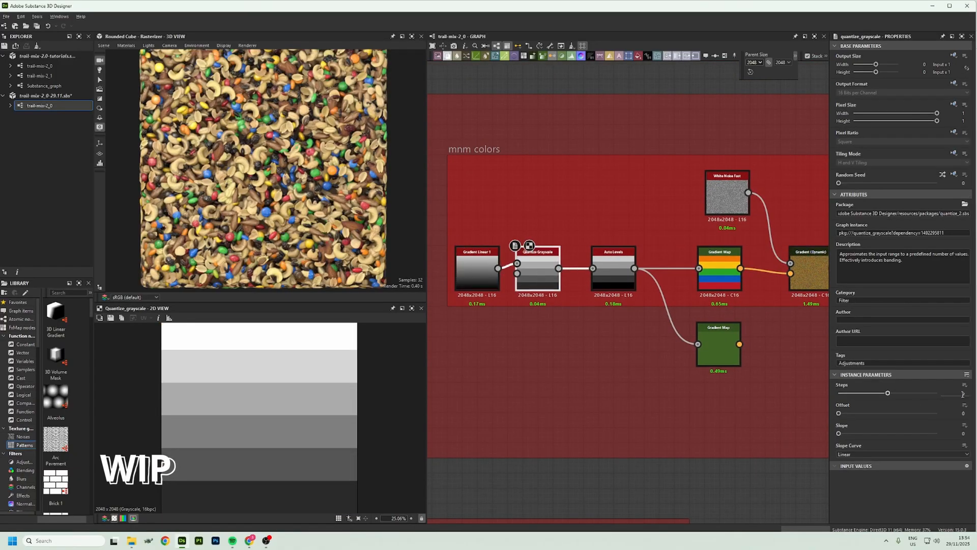
click(614, 273)
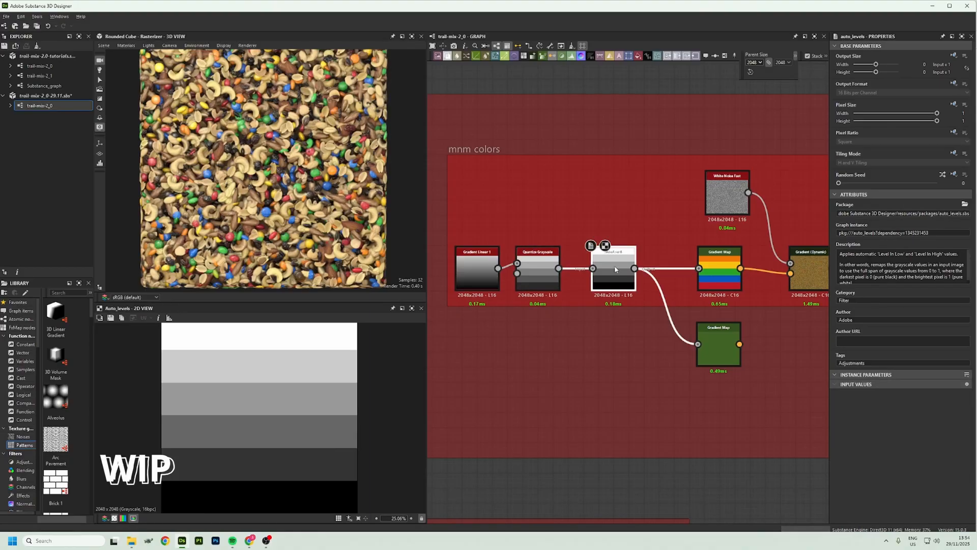
click(724, 280)
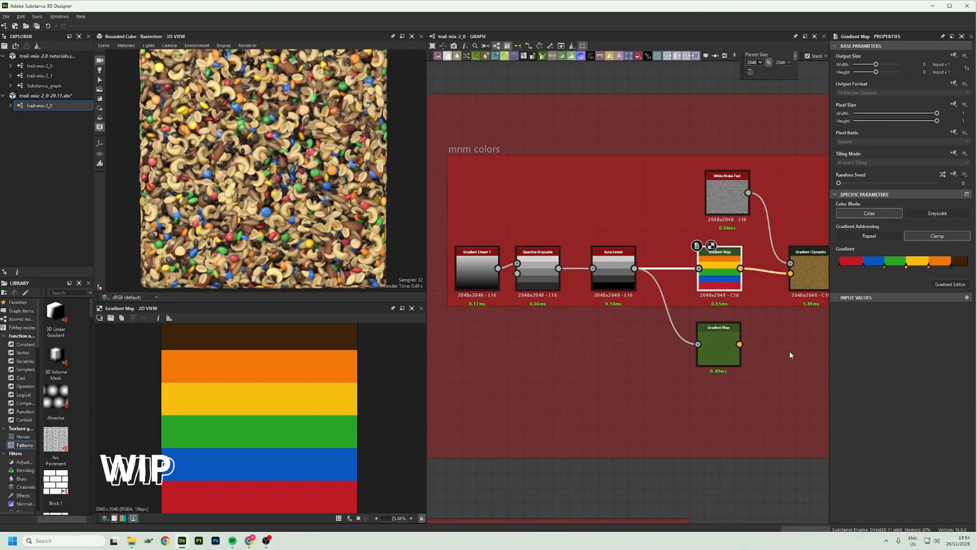
Preview the White Noise Fast node feeding the Gradient (Dynamic) and examine its pixels up close
middle_drag(780, 350, 668, 349)
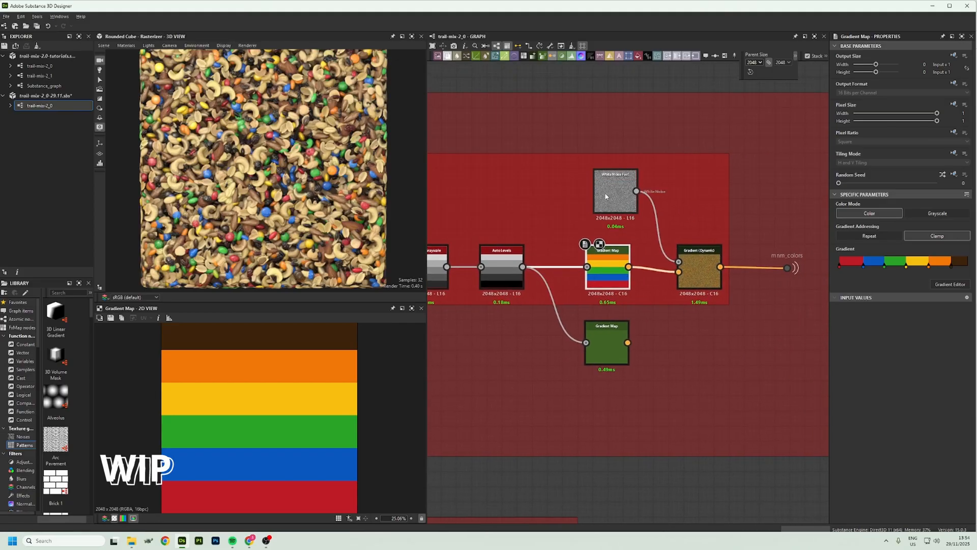
click(615, 193)
scroll(273, 422, up, 10)
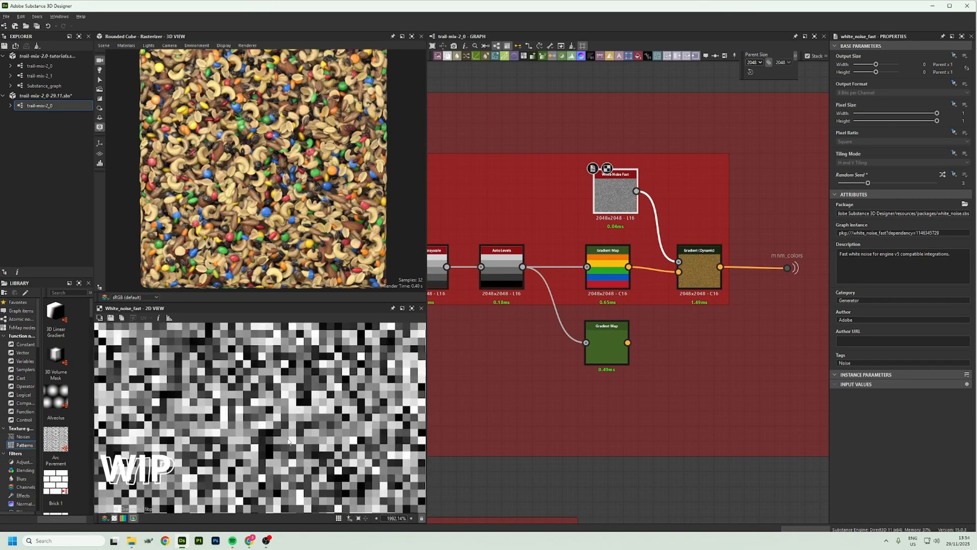
Preview the Gradient (Dynamic) in the mnm colors frame and the Gradient Map in the raisin-colors frame
click(700, 280)
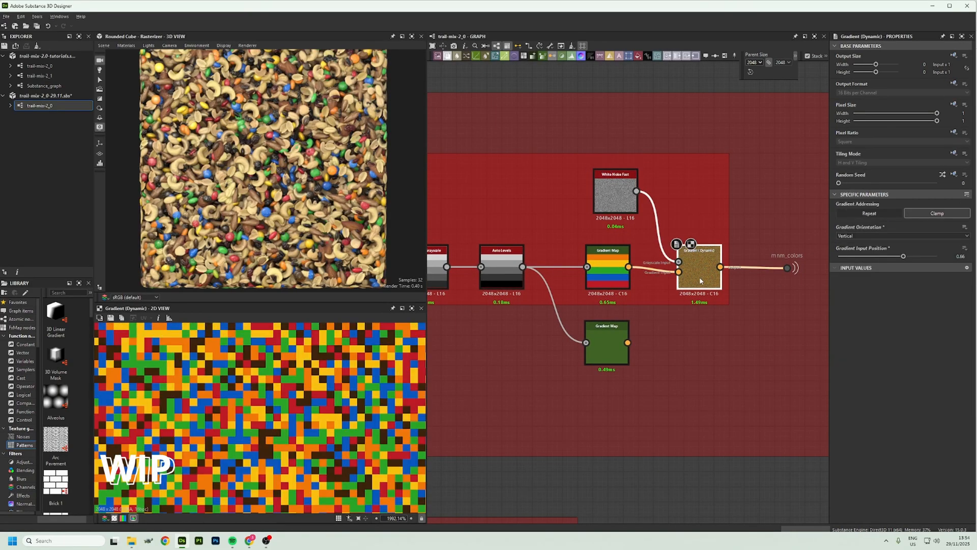
scroll(334, 432, down, 12)
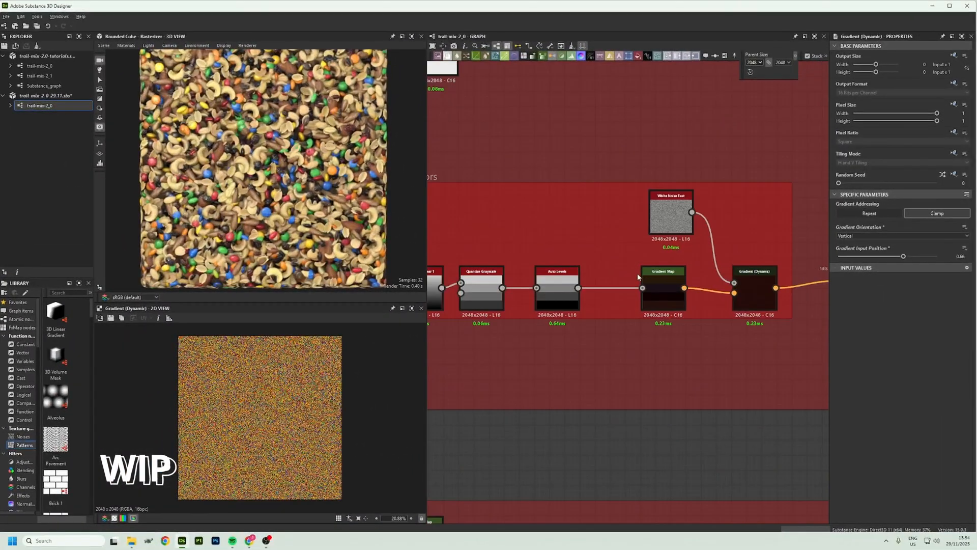
scroll(637, 276, up, 2)
middle_drag(635, 278, 700, 282)
scroll(700, 282, down, 3)
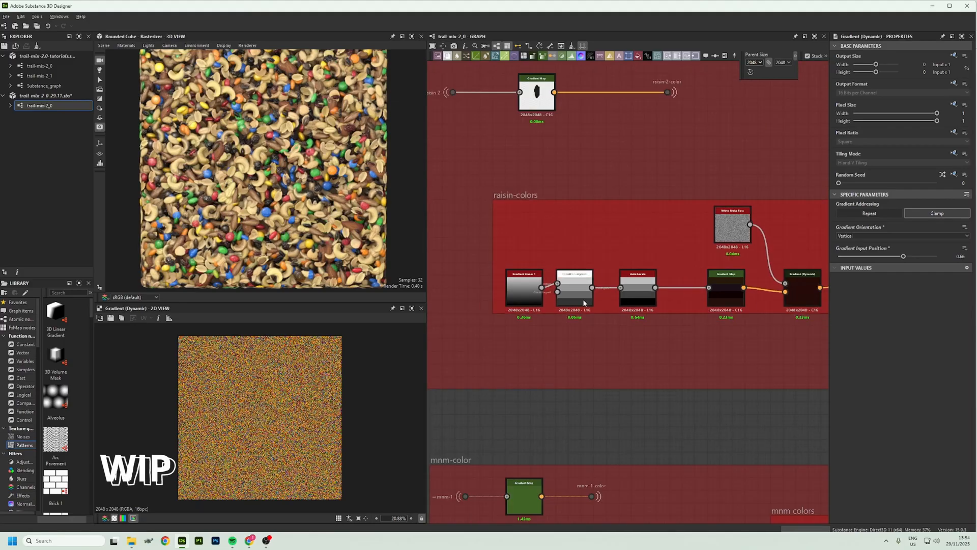
middle_drag(564, 301, 478, 296)
click(640, 279)
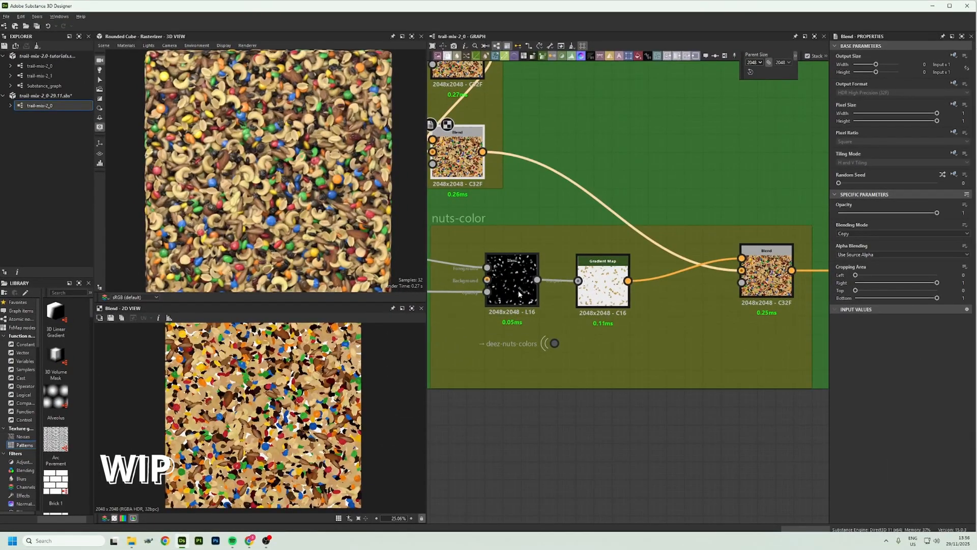
Preview the nuts-color frame's grayscale Blend and its Gradient Map, and examine the colored nuts up close
click(512, 280)
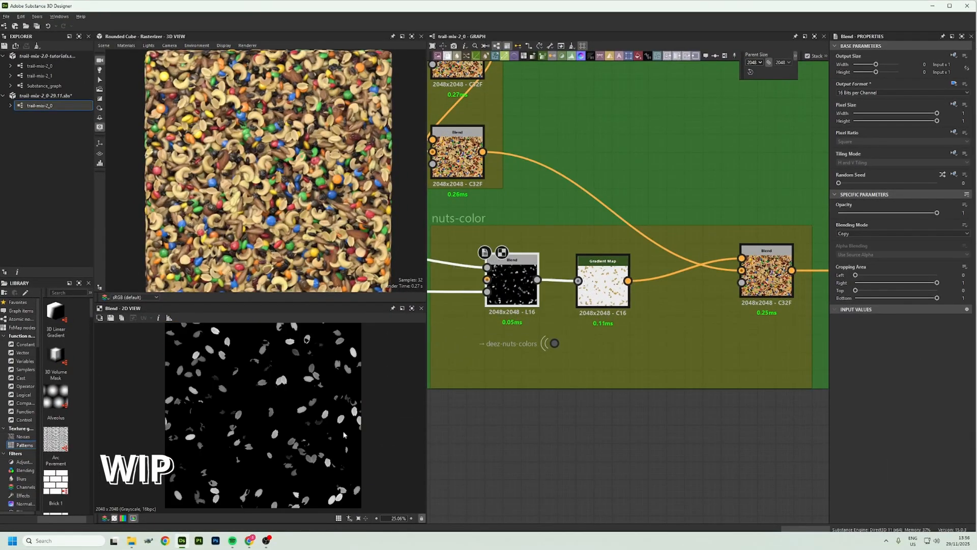
click(603, 282)
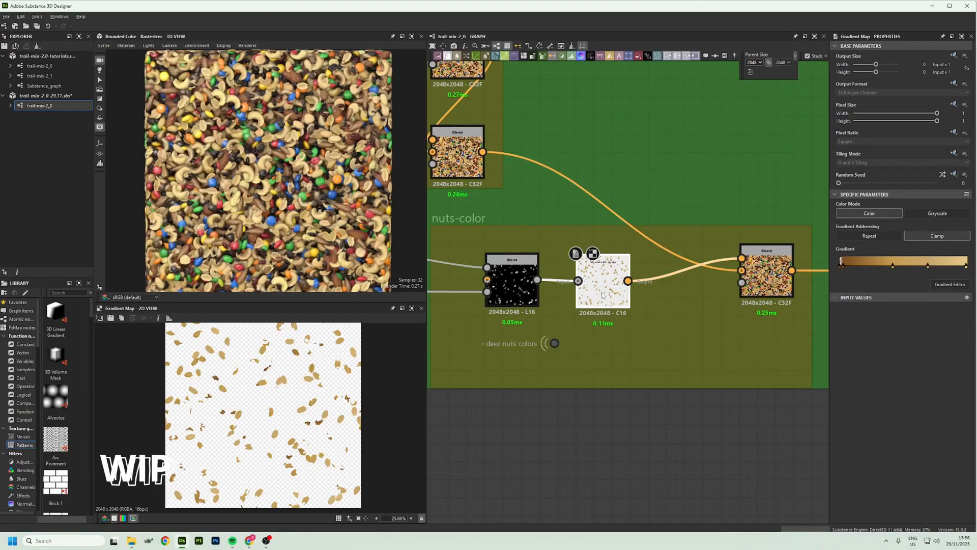
scroll(173, 440, up, 3)
scroll(173, 441, up, 1)
middle_drag(348, 407, 224, 385)
middle_drag(384, 475, 321, 419)
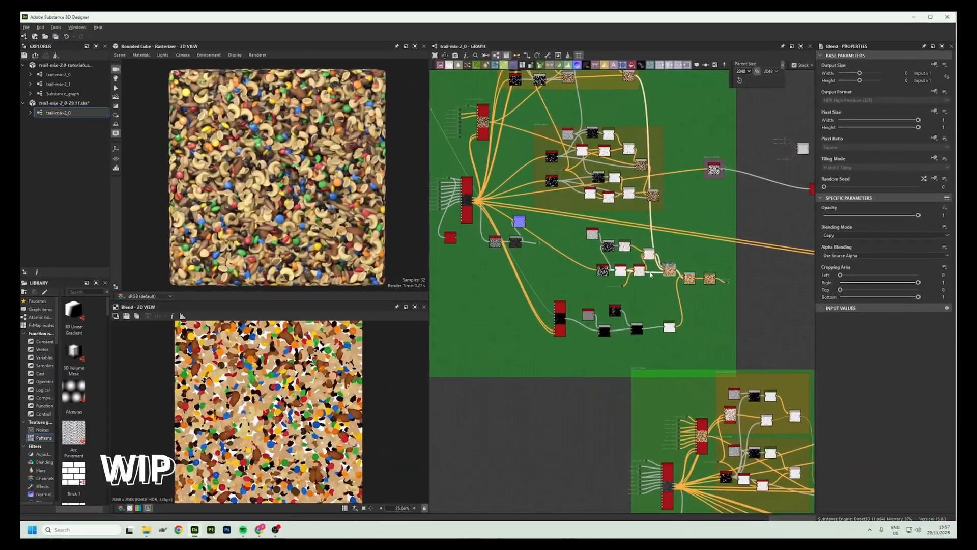
Preview the Shape Splatter Blend that isolates the candy letters and the two Blends after it, examining the letters up close
scroll(591, 326, up, 5)
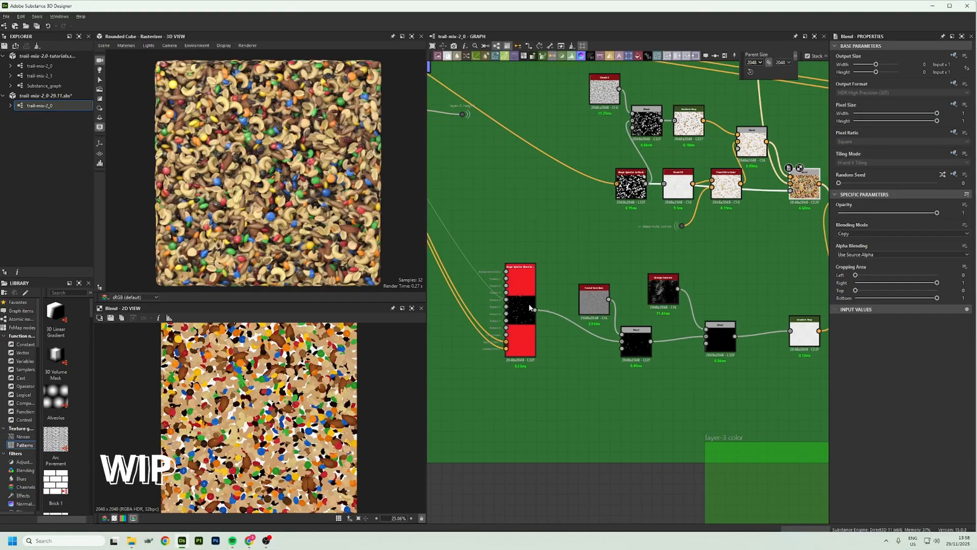
click(520, 311)
scroll(365, 372, up, 13)
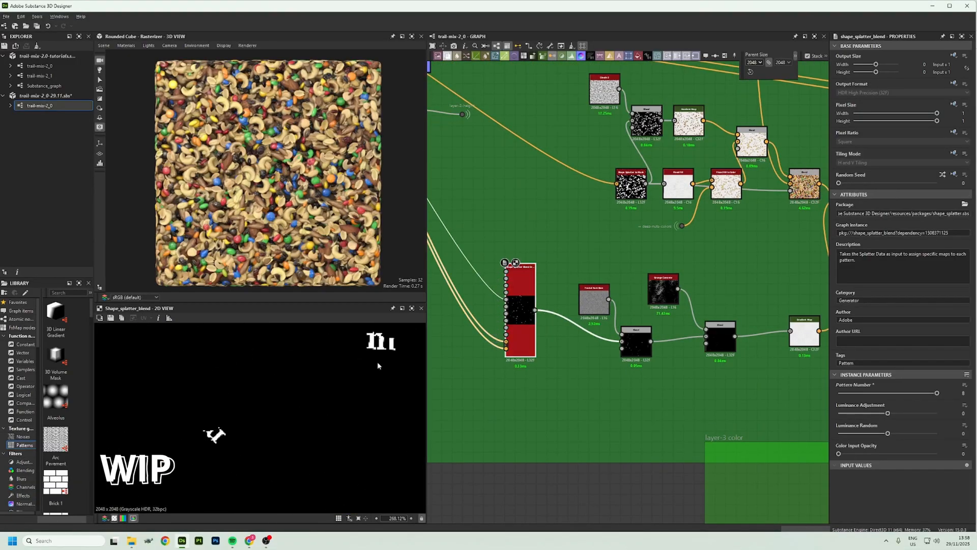
click(642, 344)
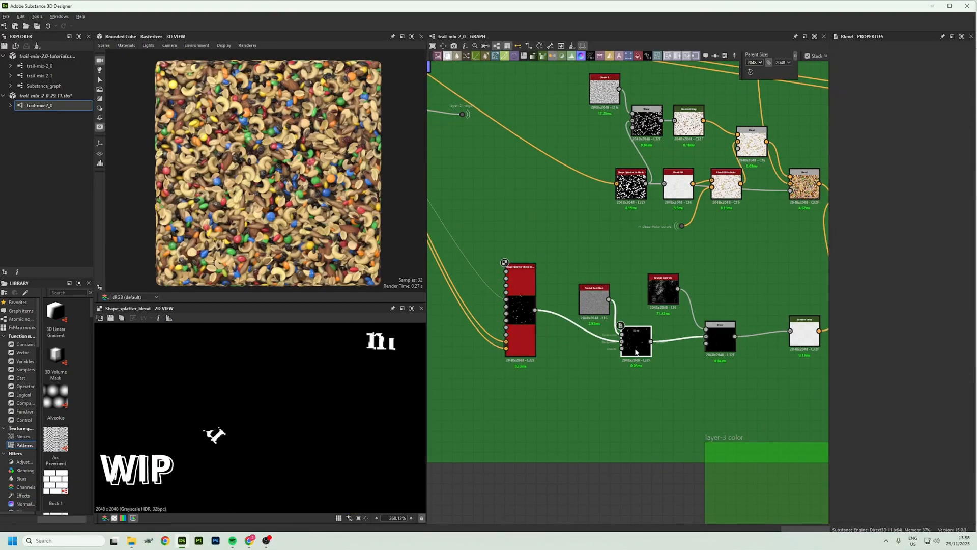
click(720, 338)
middle_drag(282, 439, 262, 375)
middle_drag(181, 366, 273, 485)
middle_drag(350, 460, 296, 346)
middle_drag(327, 418, 341, 404)
Preview the Blend that overlays the letters on the layer color, and inspect the candies closely on the 3D model
middle_drag(729, 330, 500, 291)
click(630, 175)
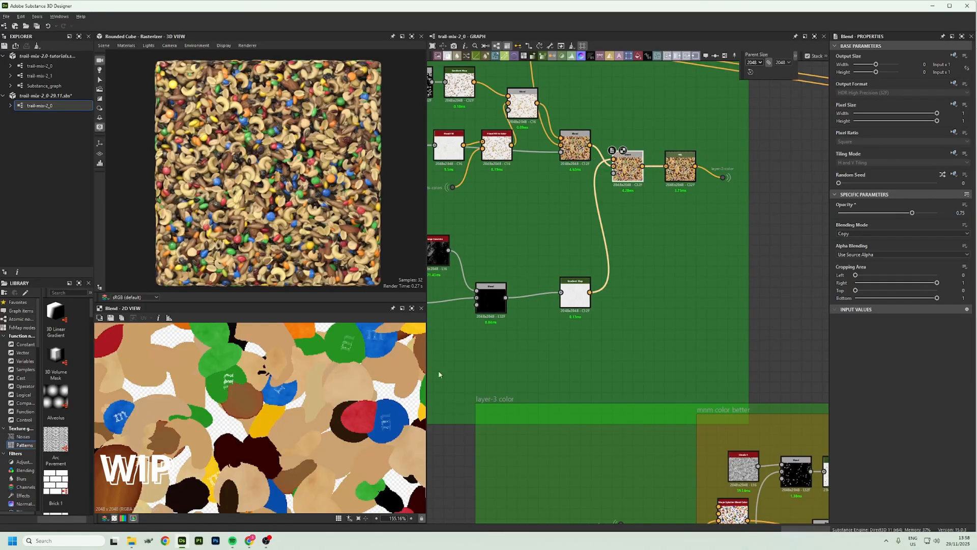
scroll(347, 132, up, 5)
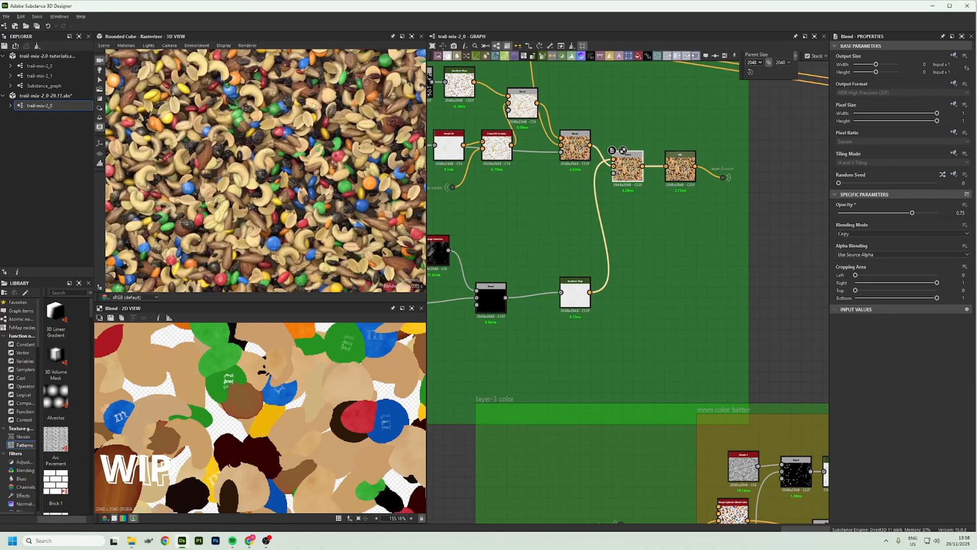
scroll(340, 159, up, 4)
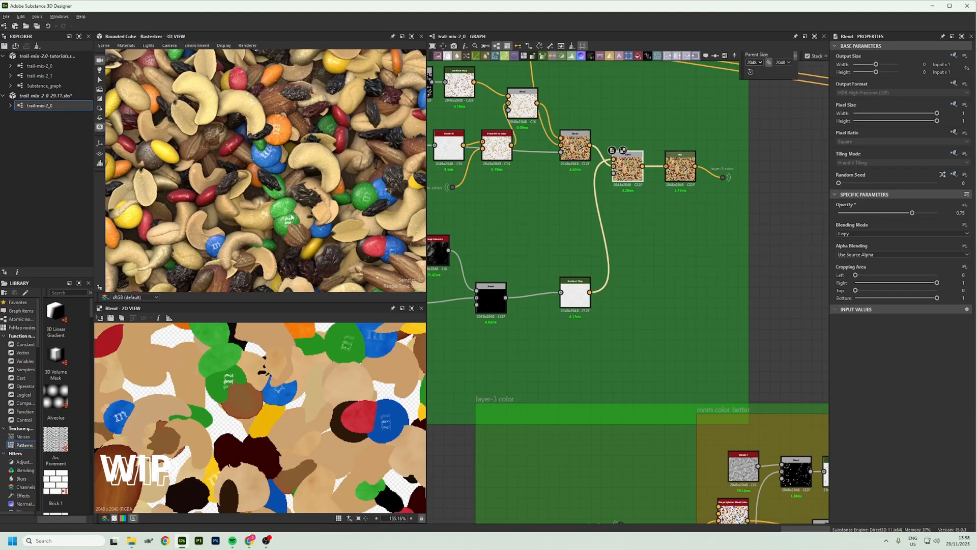
scroll(272, 222, down, 5)
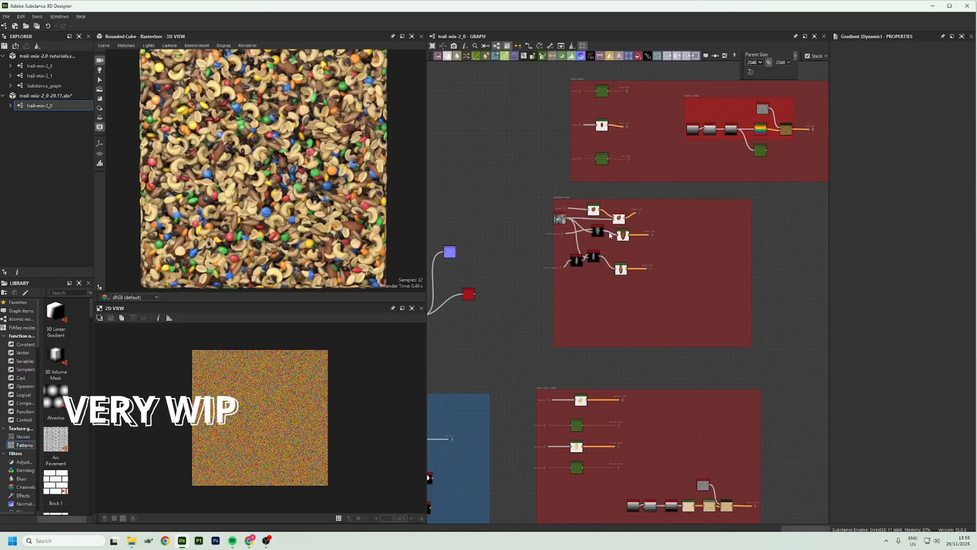
Preview the almond-2 chain in the almond-color frame: the grayscale input portal, Slope Blur Grayscale and Gradient Map
scroll(609, 233, up, 3)
scroll(609, 233, up, 3)
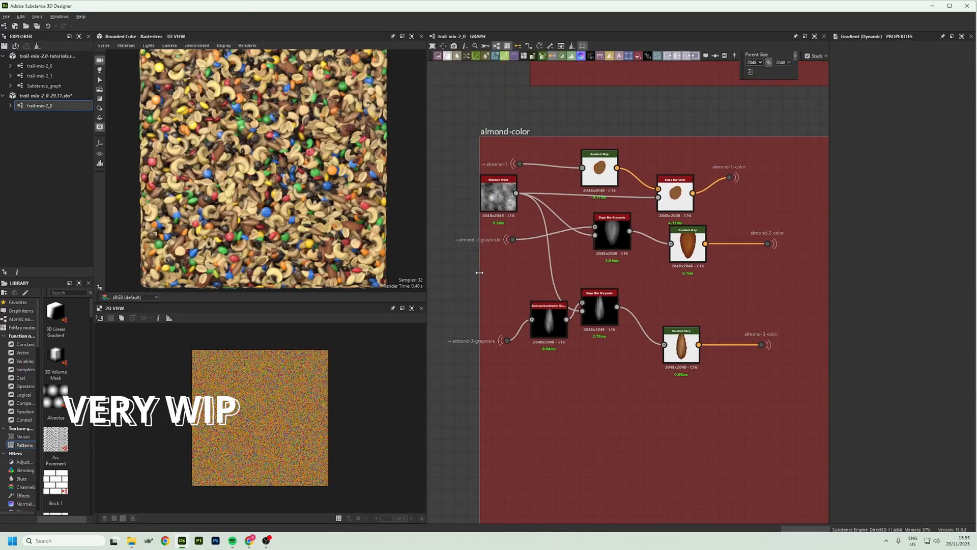
middle_drag(759, 289, 765, 308)
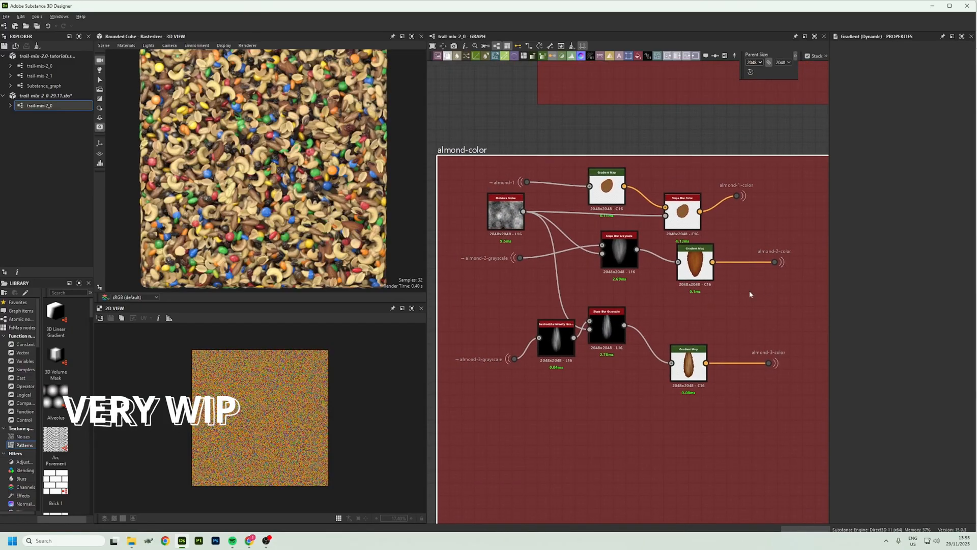
click(520, 258)
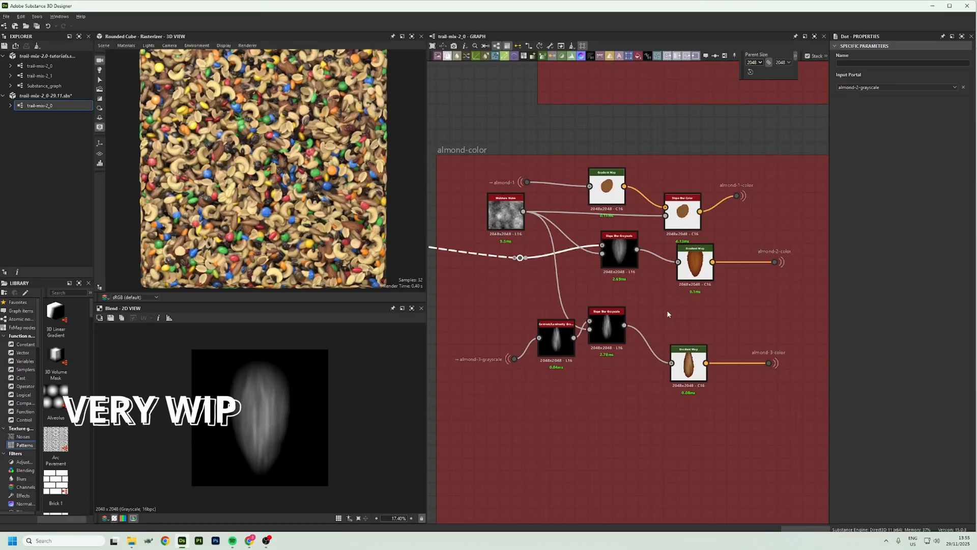
click(633, 261)
click(695, 264)
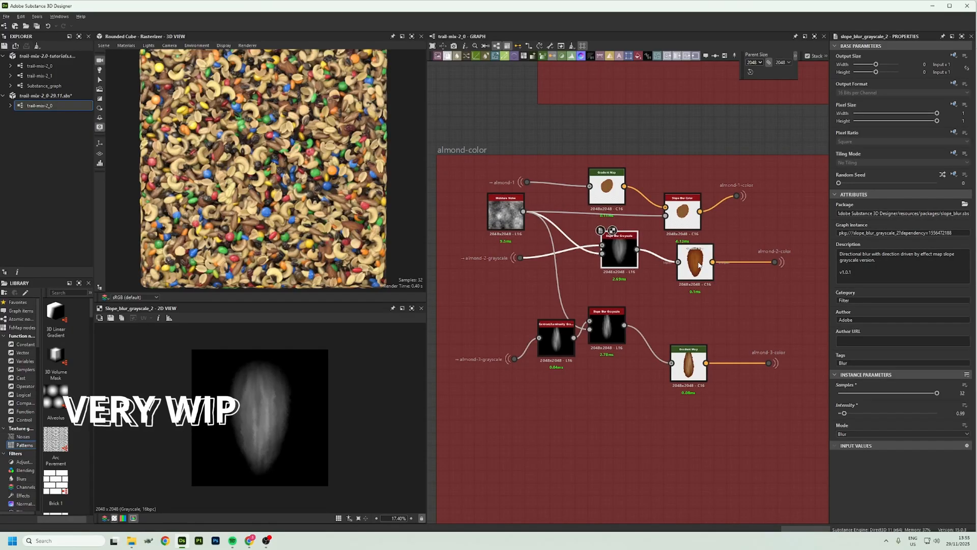
Preview the almond-3 chain through its Gradient Map, and examine the Shape Splatter Blend Color that colors the almonds
click(607, 328)
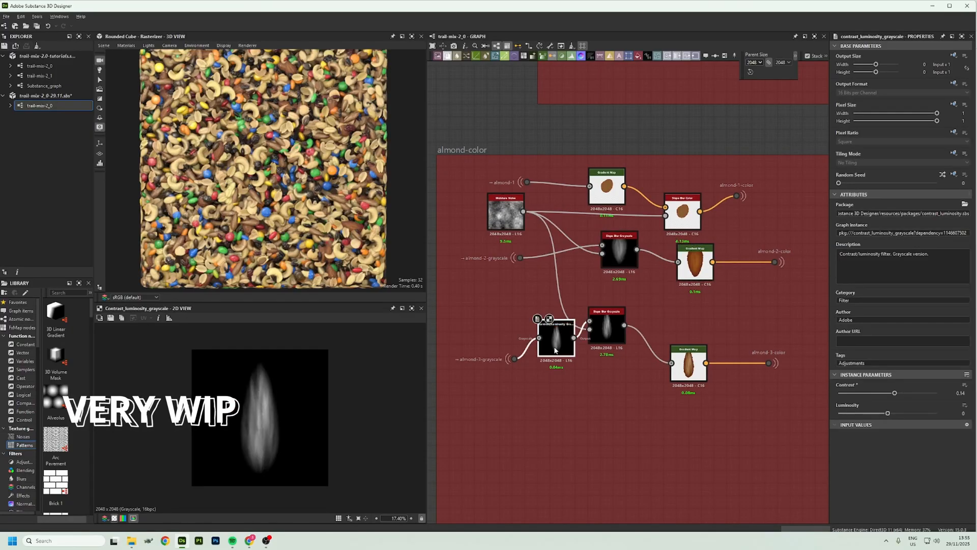
click(686, 371)
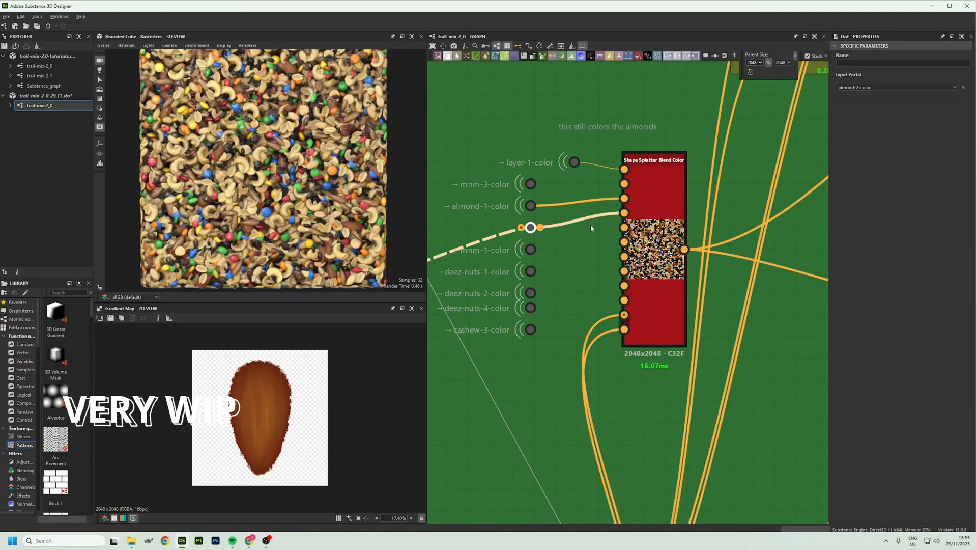
click(645, 215)
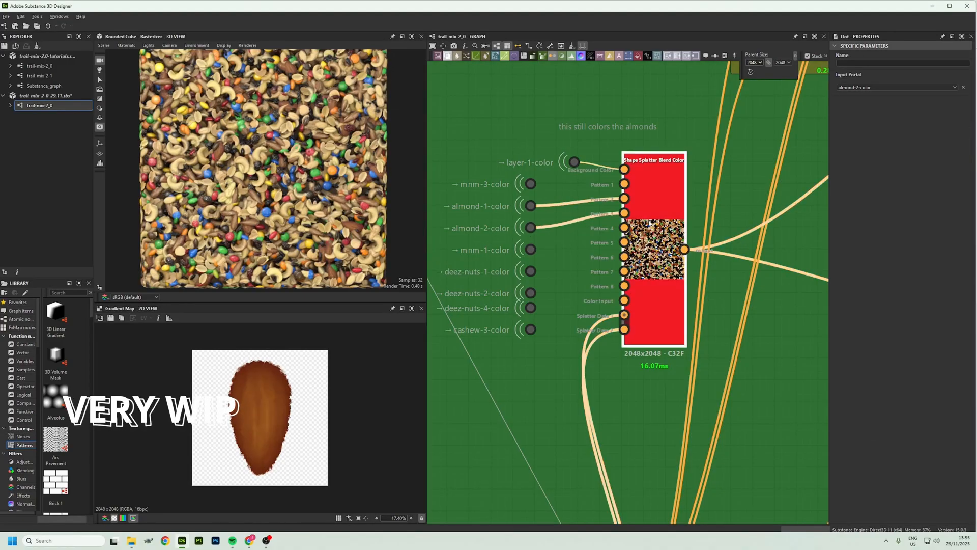